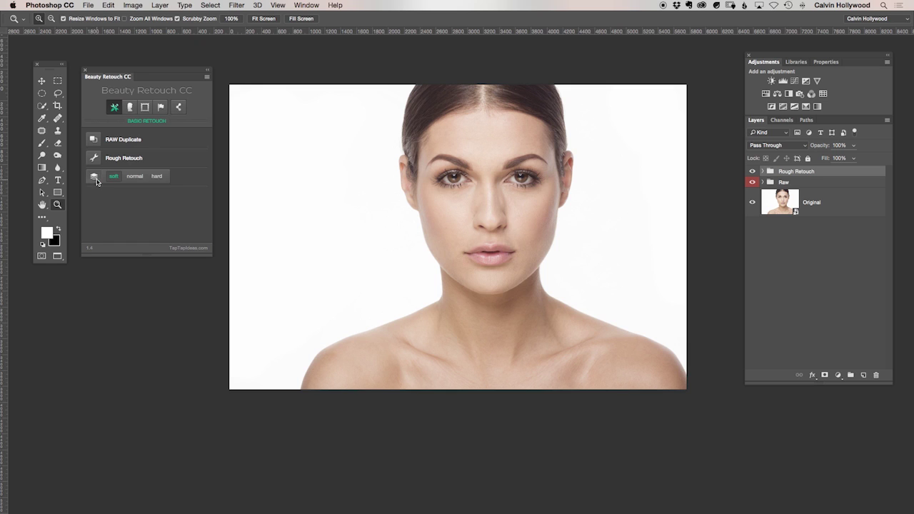
# - Run the Beauty Retouch frequency separation with the soft setting on the portrait
pyautogui.click(93, 180)
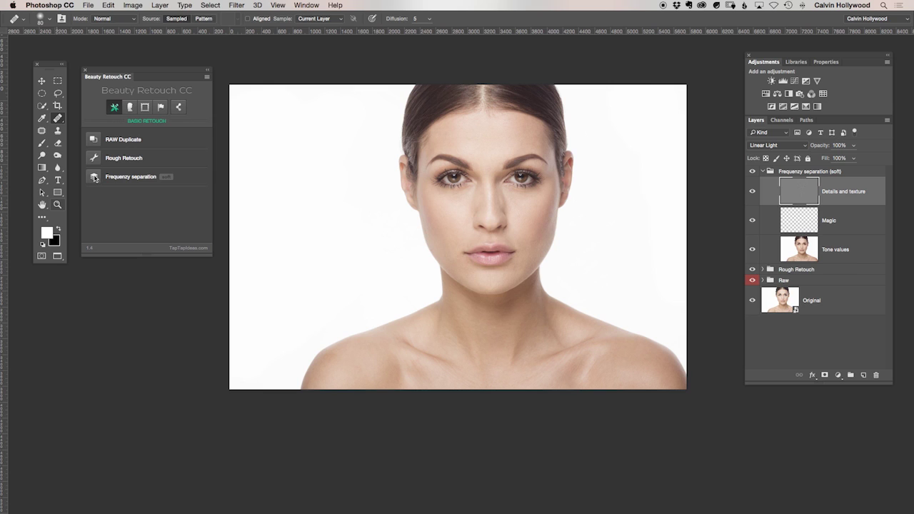
pyautogui.press('z')
pyautogui.moveTo(94, 177)
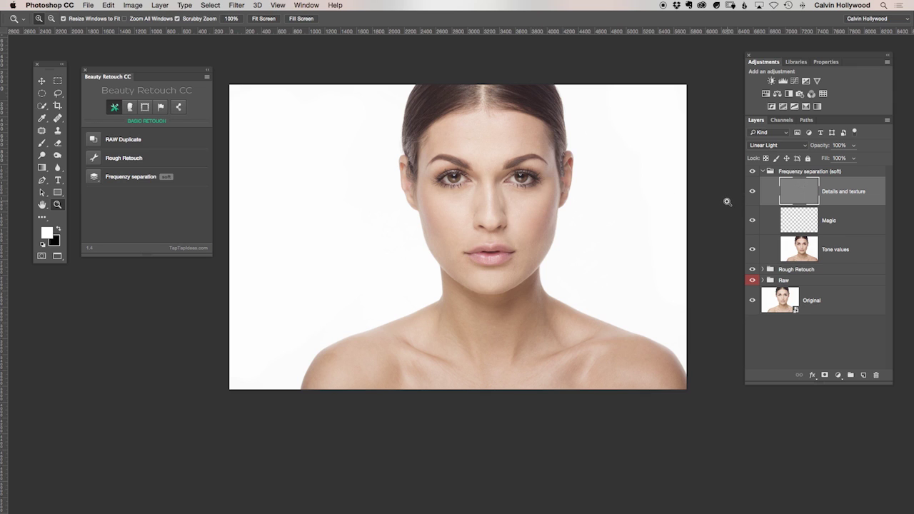
# - Examine the Details and texture layer on its own, first close up on the skin, and across the whole face
pyautogui.moveTo(522, 222); pyautogui.dragTo(685, 207)
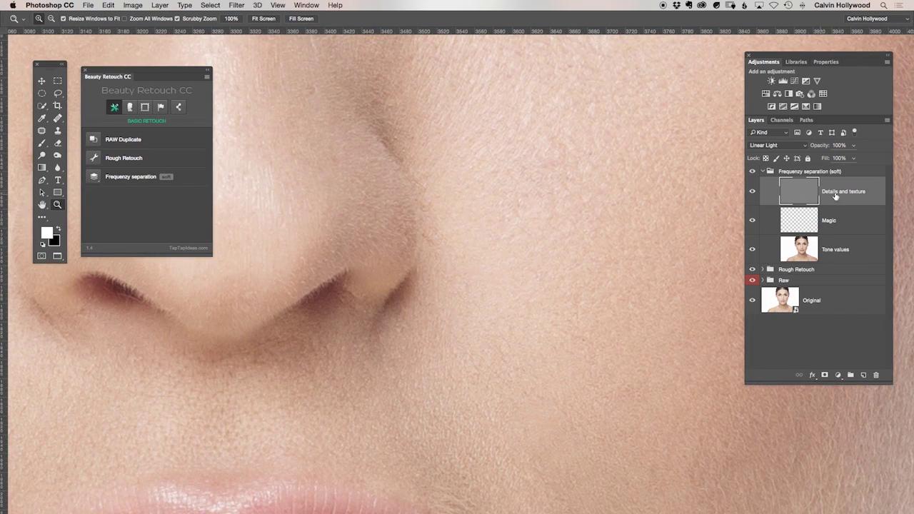
pyautogui.press('alt')
pyautogui.keyDown('alt'); pyautogui.click(752, 192); pyautogui.keyUp('alt')
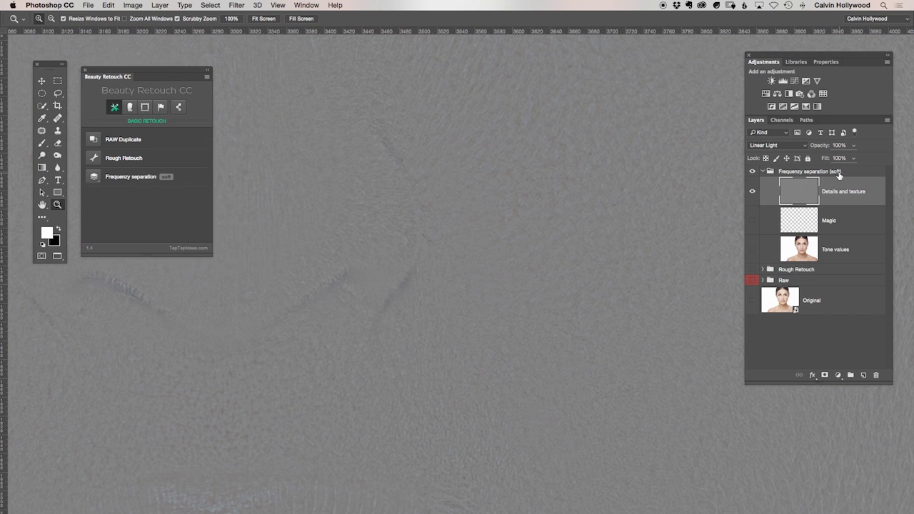
pyautogui.keyDown('alt'); pyautogui.click(442, 201); pyautogui.keyUp('alt')
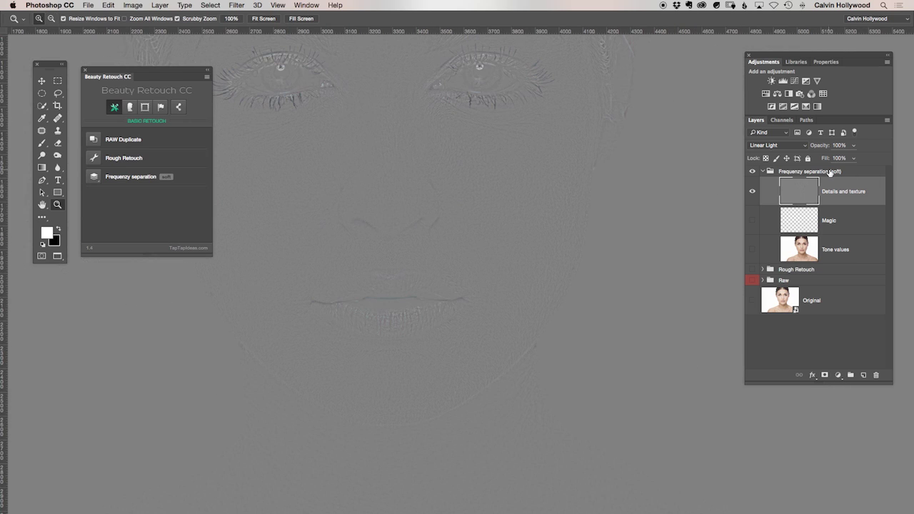
# - Delete the soft frequency separation group and show the Rough Retouch, Raw and Original layers again
pyautogui.click(821, 171)
pyautogui.press('Delete')
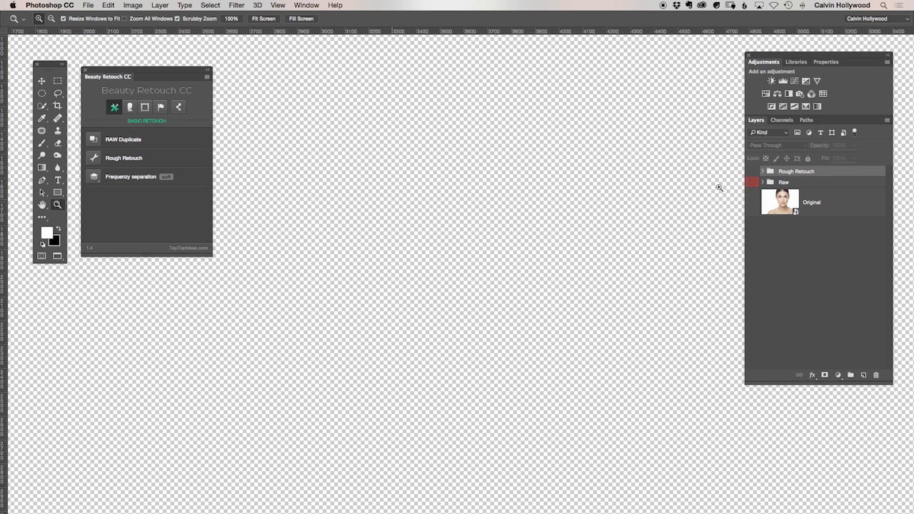
pyautogui.moveTo(752, 171); pyautogui.dragTo(752, 203)
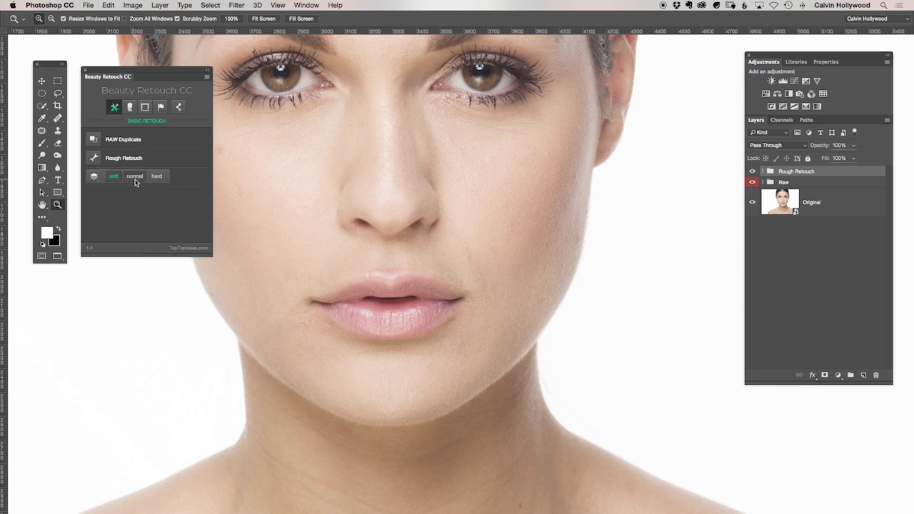
# - Try the normal frequency separation, delete its group and make the remaining layers visible again
pyautogui.click(135, 177)
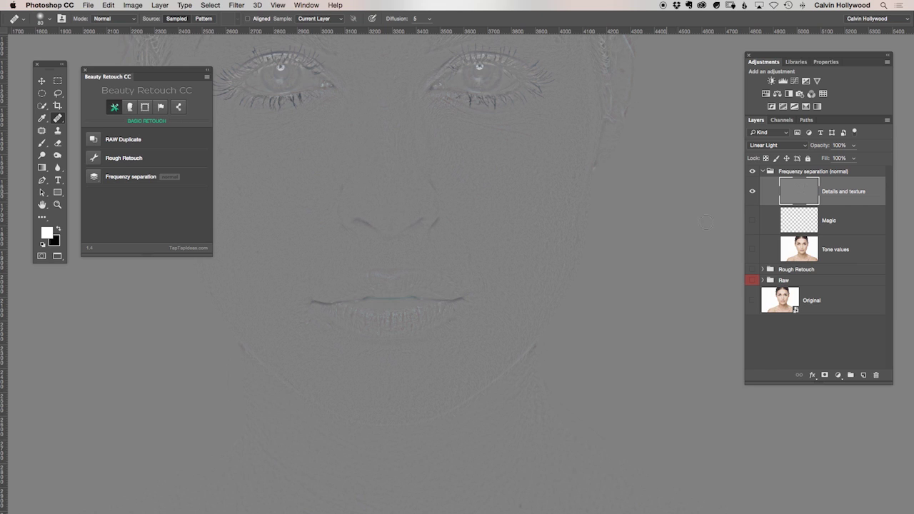
pyautogui.click(777, 170)
pyautogui.press('BackSpace')
pyautogui.moveTo(752, 171); pyautogui.dragTo(753, 202)
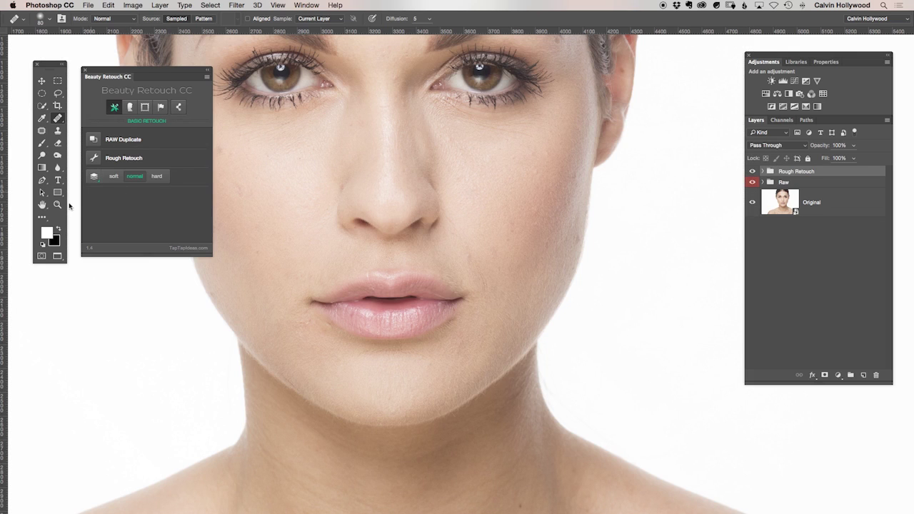
# - Create a frequency separation with the soft setting and move the Beauty Retouch CC panel away from the face
pyautogui.click(57, 204)
pyautogui.keyDown('alt'); pyautogui.click(320, 221); pyautogui.keyUp('alt')
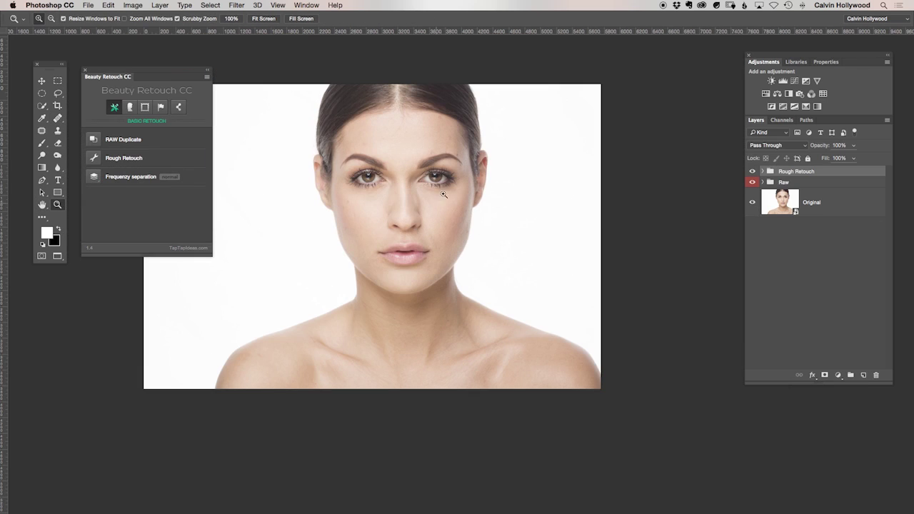
pyautogui.click(426, 202)
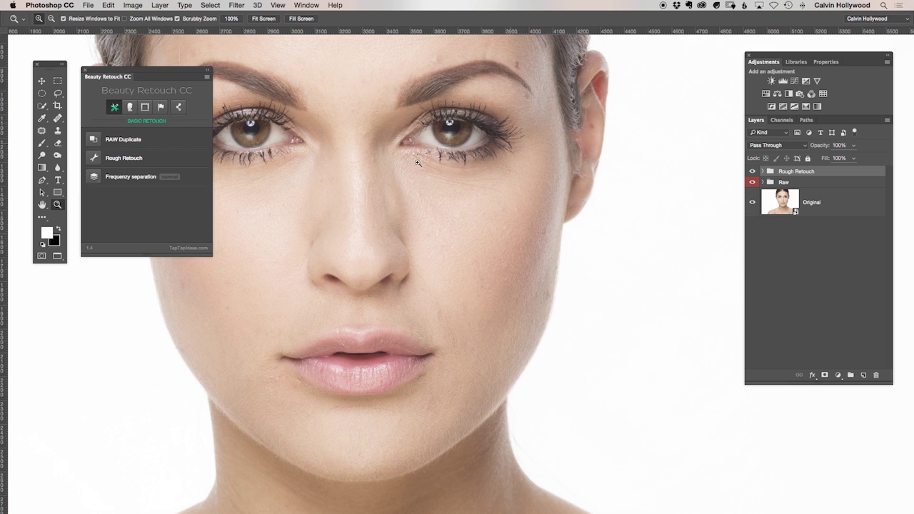
pyautogui.moveTo(94, 177)
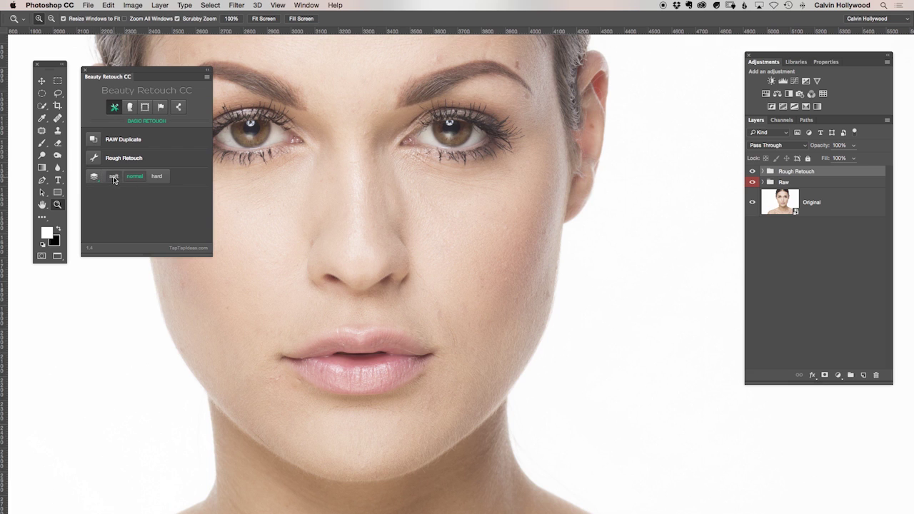
pyautogui.click(114, 177)
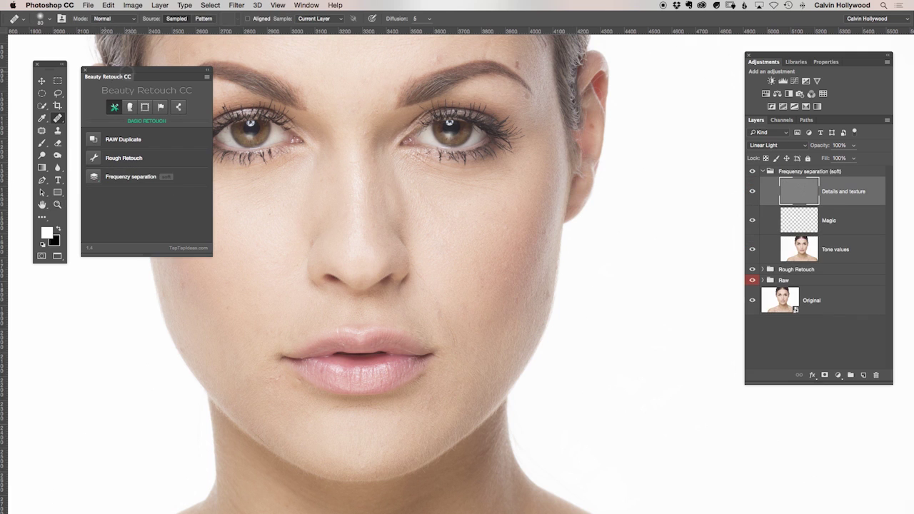
pyautogui.moveTo(142, 74); pyautogui.dragTo(87, 302)
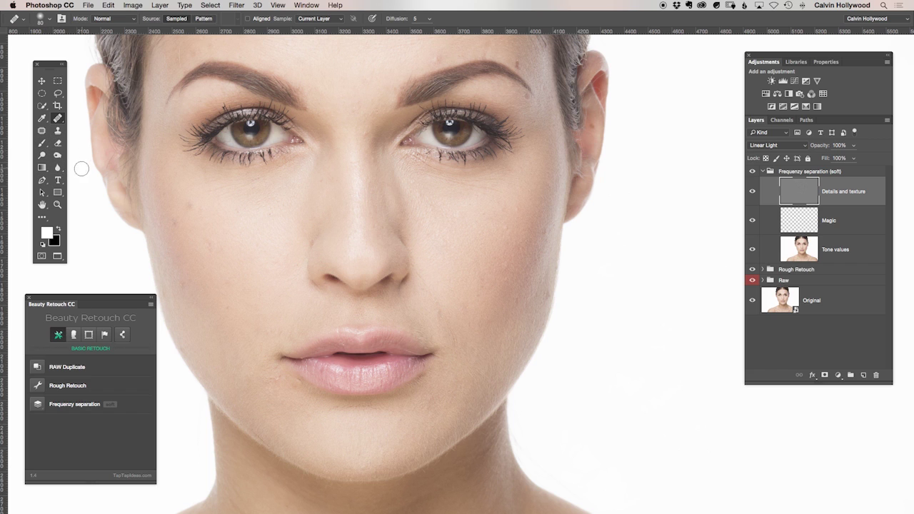
# - Choose the Healing Brush Tool and have it sample the Current Layer only
pyautogui.rightClick(58, 119)
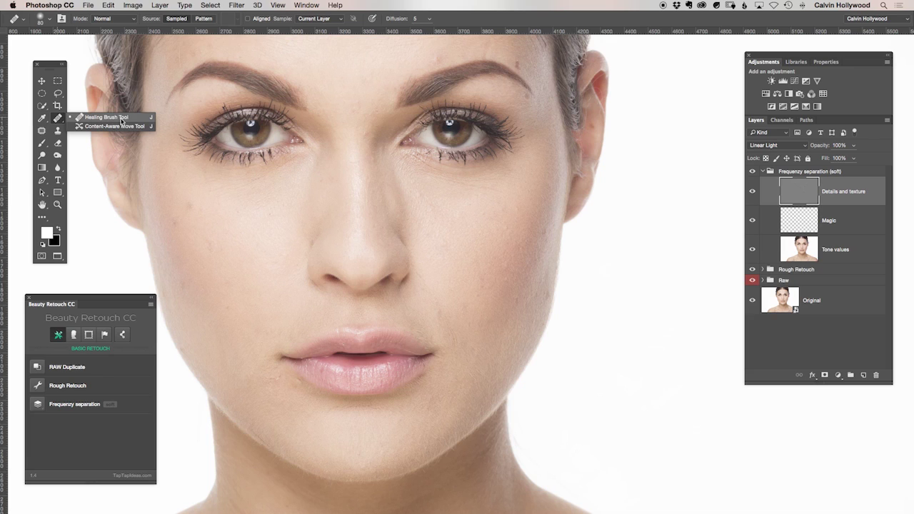
pyautogui.click(126, 120)
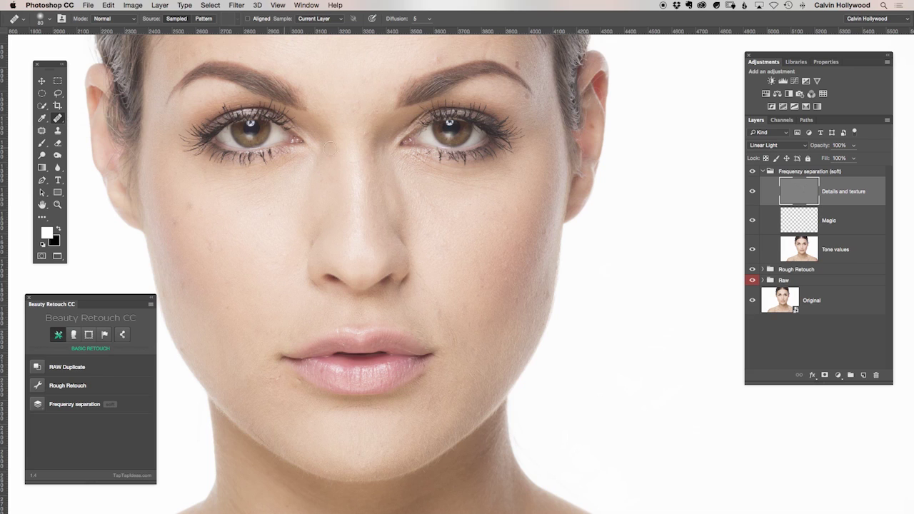
pyautogui.click(319, 19)
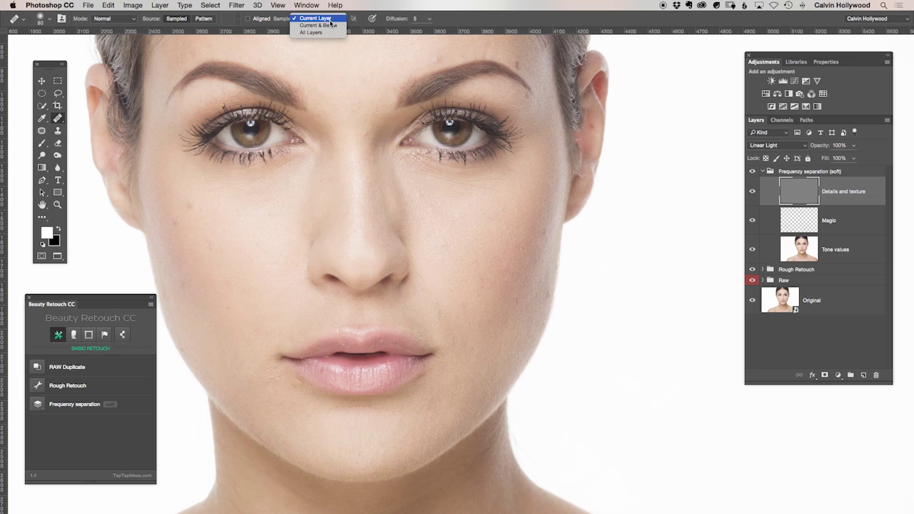
pyautogui.click(317, 19)
# - Set the healing brush to a size of 33 px and a hardness of 49%
pyautogui.rightClick(253, 223)
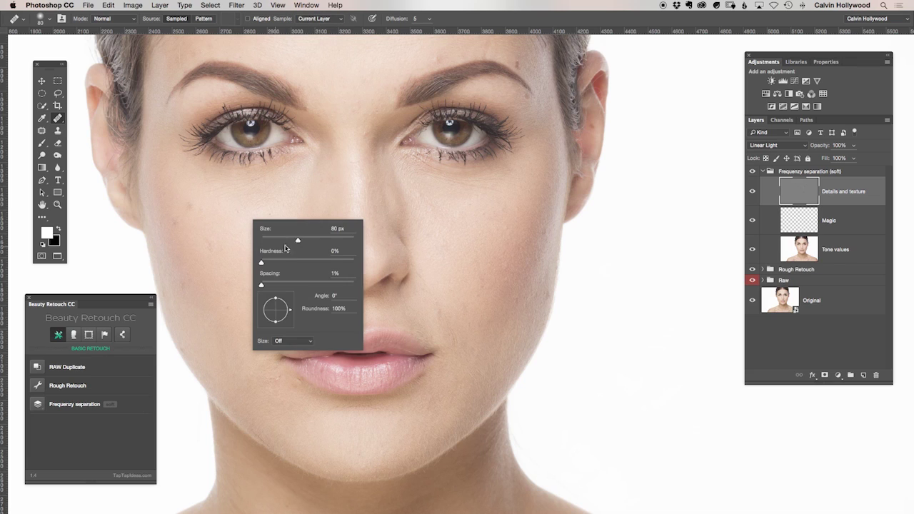
pyautogui.click(266, 239)
pyautogui.click(307, 263)
pyautogui.press('Return')
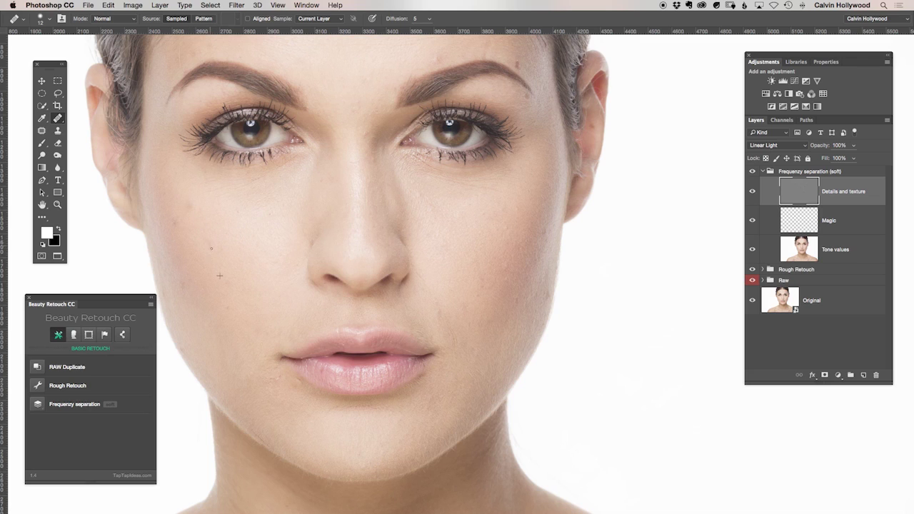
pyautogui.rightClick(186, 202)
pyautogui.moveTo(213, 240); pyautogui.dragTo(222, 240)
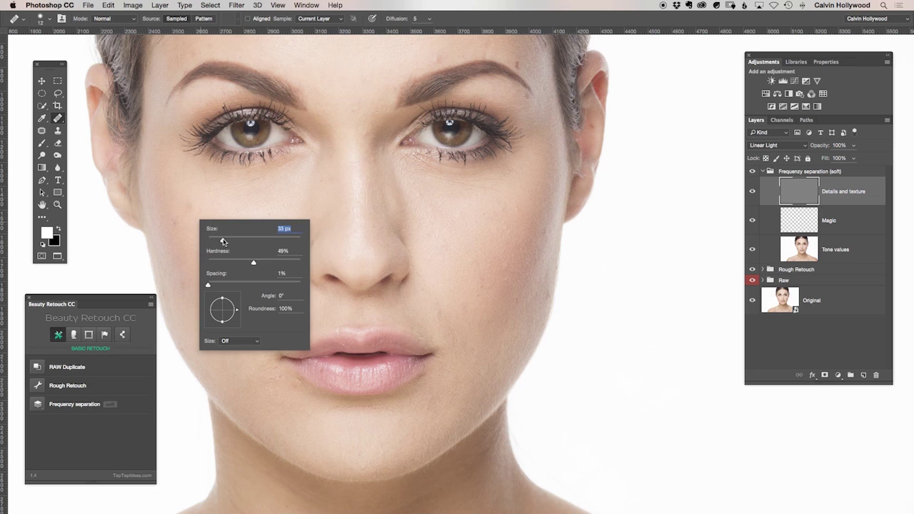
# - Heal blemishes on the cheek, beside the nose and near the mouth corner on the Details and texture layer, checking that layer alone
pyautogui.click(192, 218)
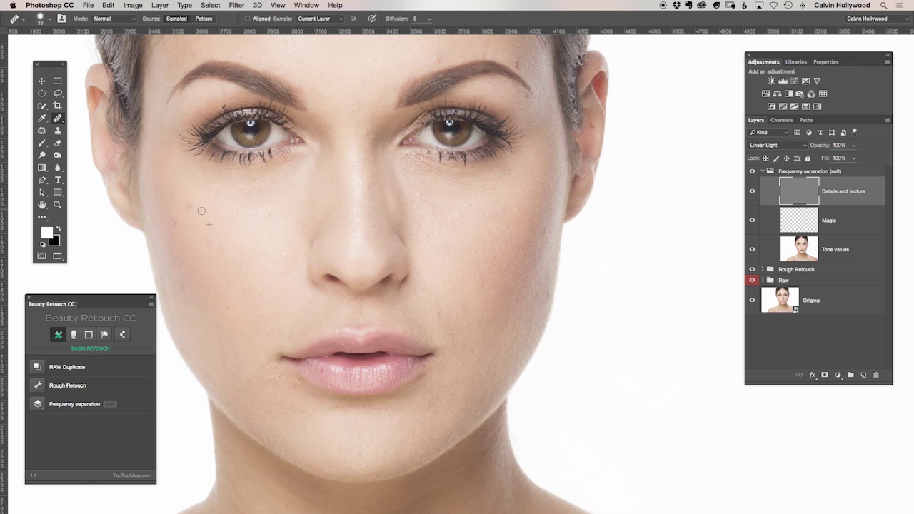
pyautogui.click(306, 280)
pyautogui.keyDown('alt'); pyautogui.click(753, 193); pyautogui.keyUp('alt')
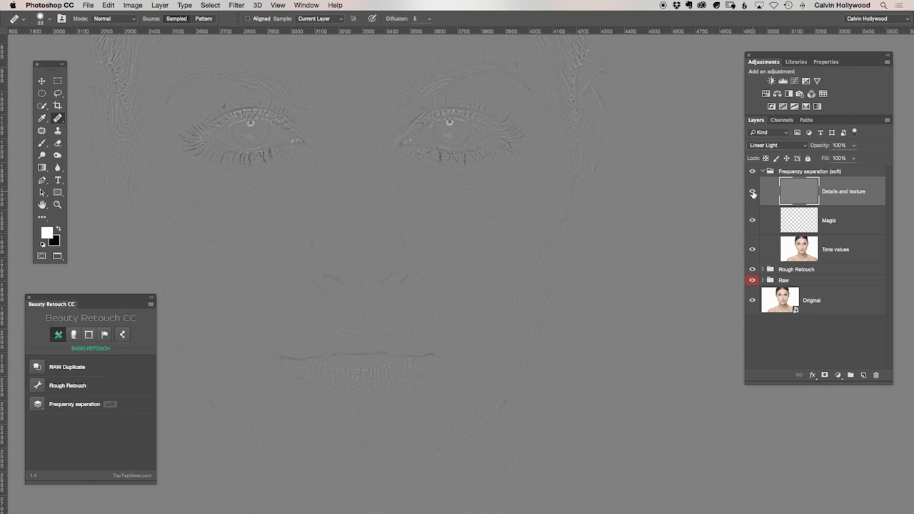
pyautogui.keyDown('alt'); pyautogui.click(753, 191); pyautogui.keyUp('alt')
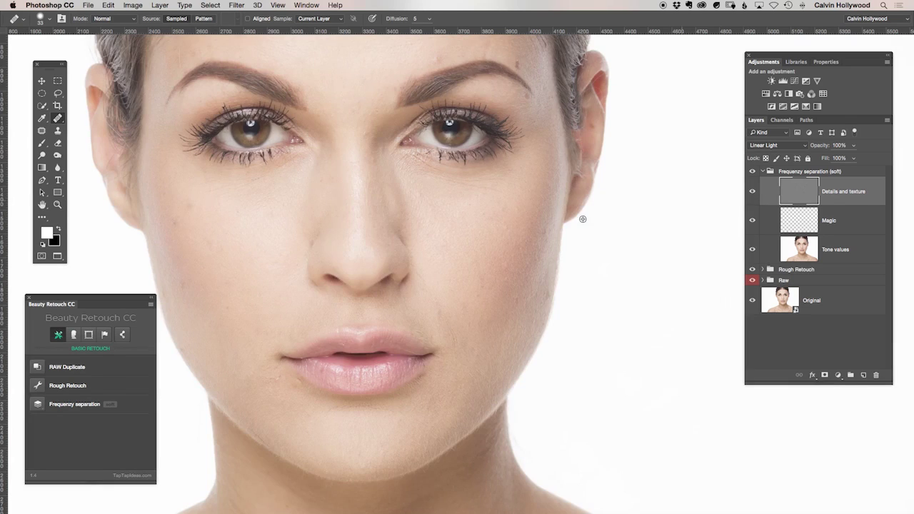
pyautogui.keyDown('alt'); pyautogui.click(258, 370); pyautogui.keyUp('alt')
pyautogui.moveTo(267, 386); pyautogui.dragTo(269, 377)
# - Examine the Tone values layer on its own around the nose and cheeks, and show all layers again
pyautogui.click(57, 204)
pyautogui.moveTo(338, 220); pyautogui.dragTo(437, 204)
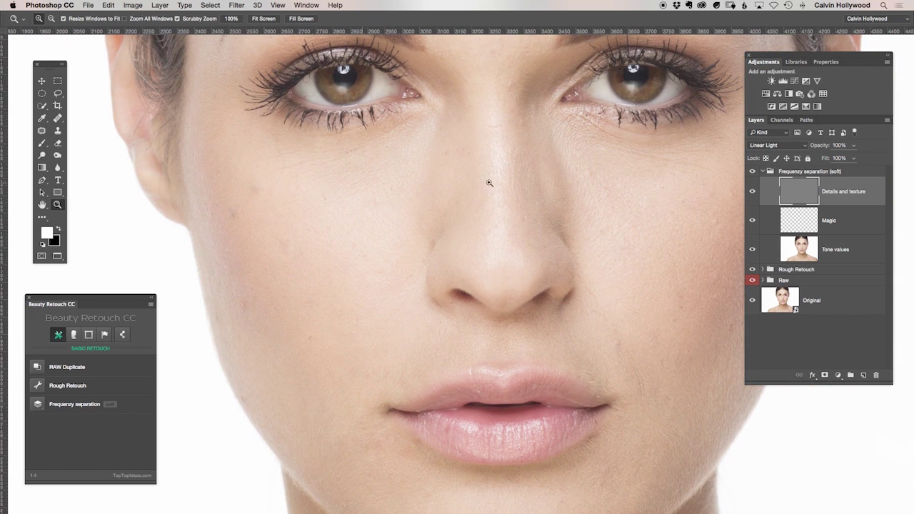
pyautogui.keyDown('alt'); pyautogui.click(752, 249); pyautogui.keyUp('alt')
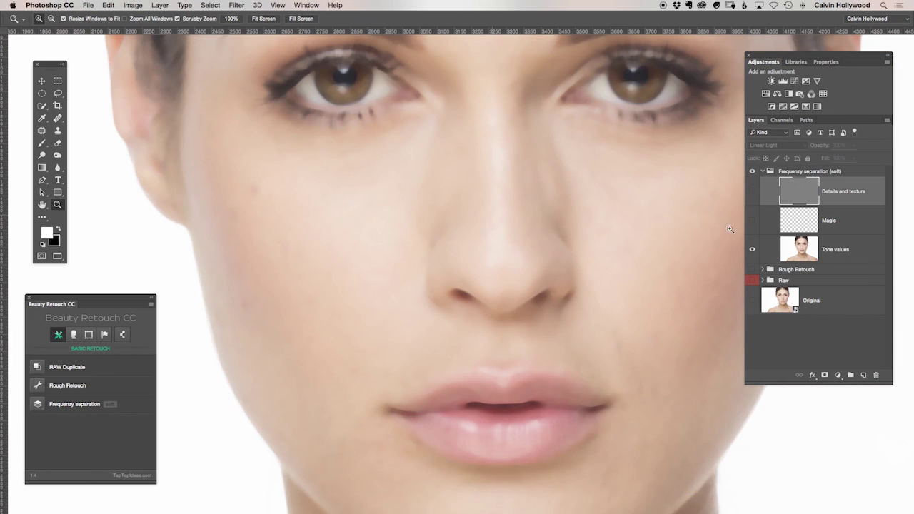
pyautogui.keyDown('alt'); pyautogui.click(759, 249); pyautogui.keyUp('alt')
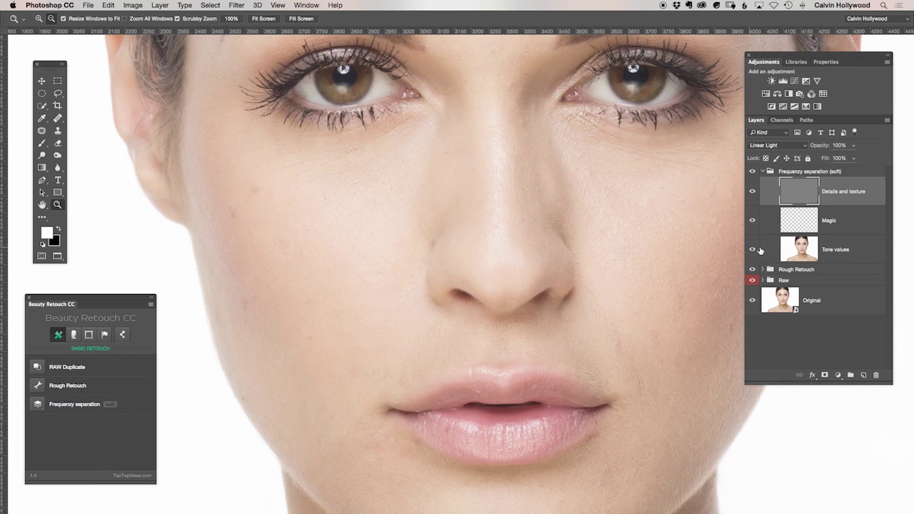
# - Heal the remaining small blemishes on both cheeks and around the mouth on the Details and texture layer with the Healing Brush
pyautogui.click(806, 249)
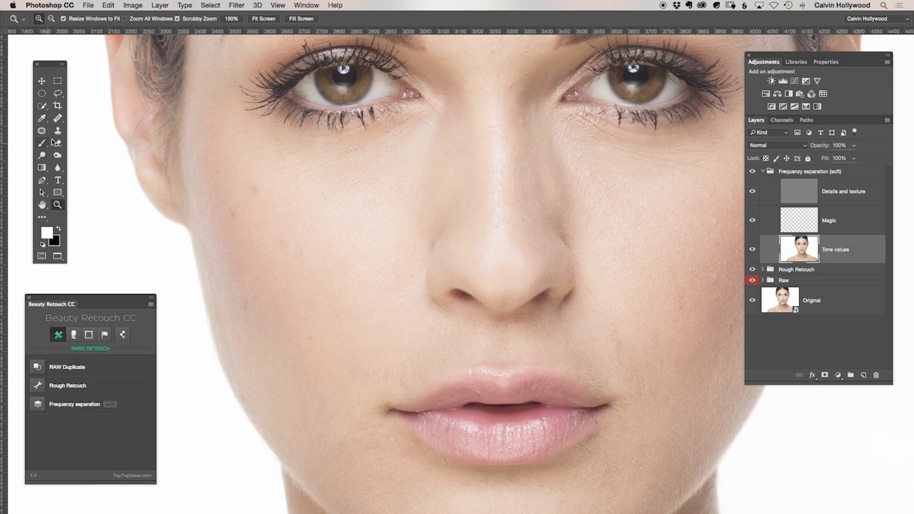
pyautogui.click(58, 118)
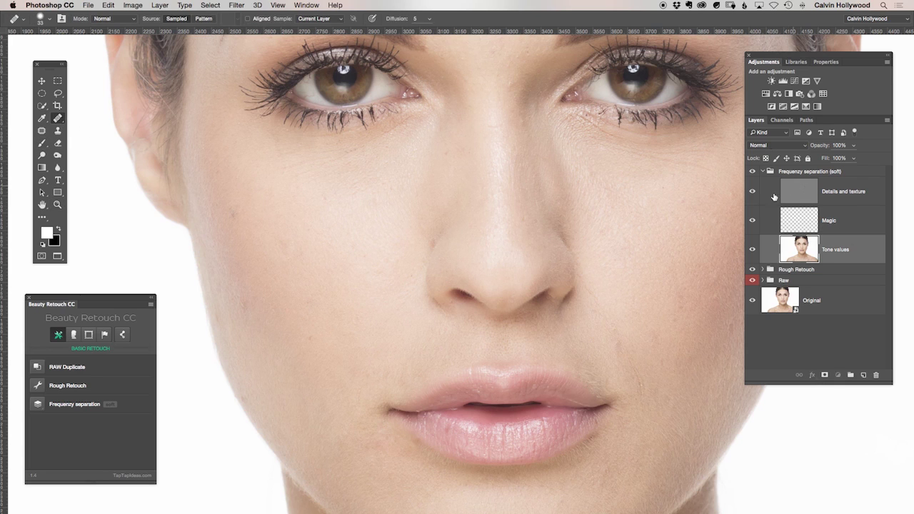
pyautogui.click(785, 191)
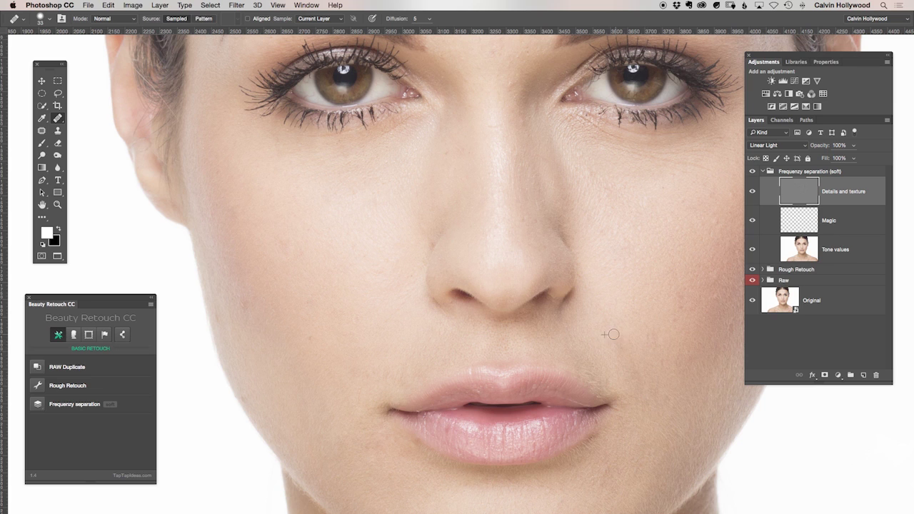
pyautogui.keyDown('alt'); pyautogui.click(658, 333); pyautogui.keyUp('alt')
pyautogui.keyDown('alt'); pyautogui.click(684, 303); pyautogui.keyUp('alt')
pyautogui.click(577, 313)
pyautogui.click(353, 405)
# - Select the Magic layer and set the Brush tool to 55% opacity and a size of 364 px for the neck area
pyautogui.click(56, 206)
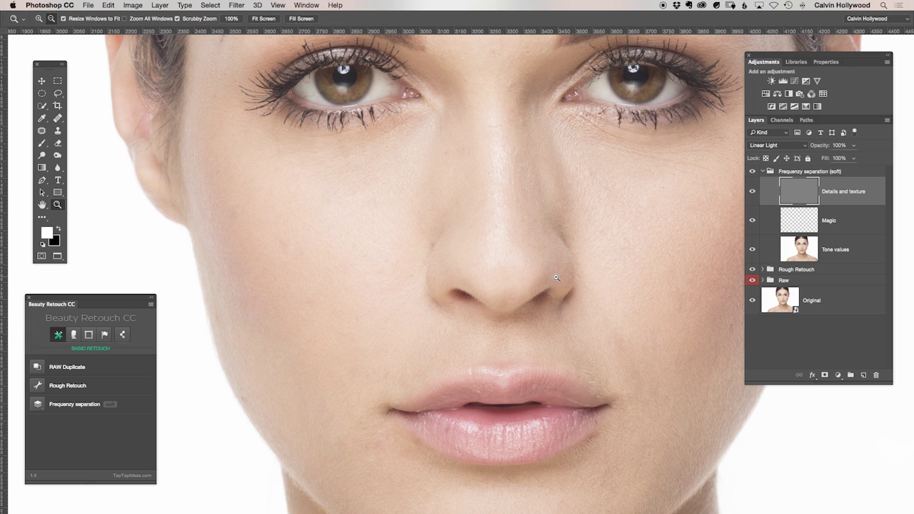
pyautogui.keyDown('alt'); pyautogui.click(478, 264); pyautogui.keyUp('alt')
pyautogui.keyDown('alt'); pyautogui.click(479, 264); pyautogui.keyUp('alt')
pyautogui.moveTo(479, 264); pyautogui.dragTo(479, 145)
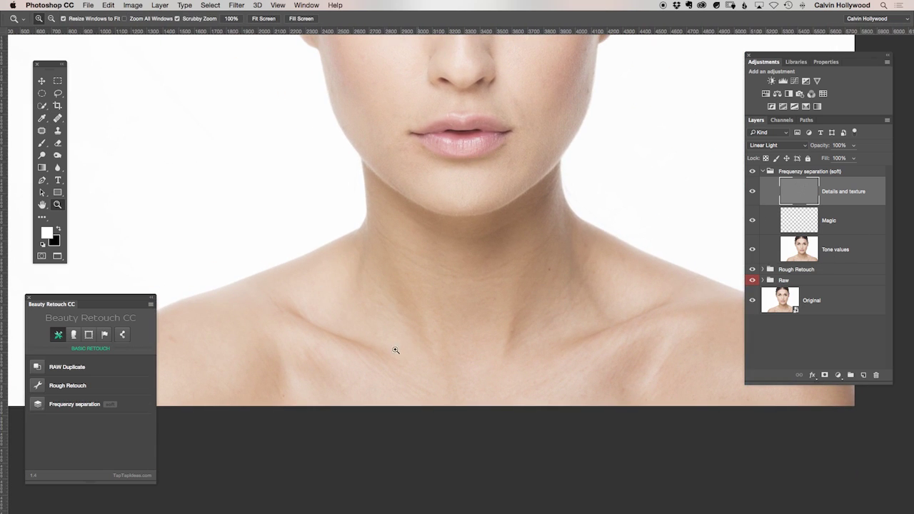
pyautogui.click(797, 255)
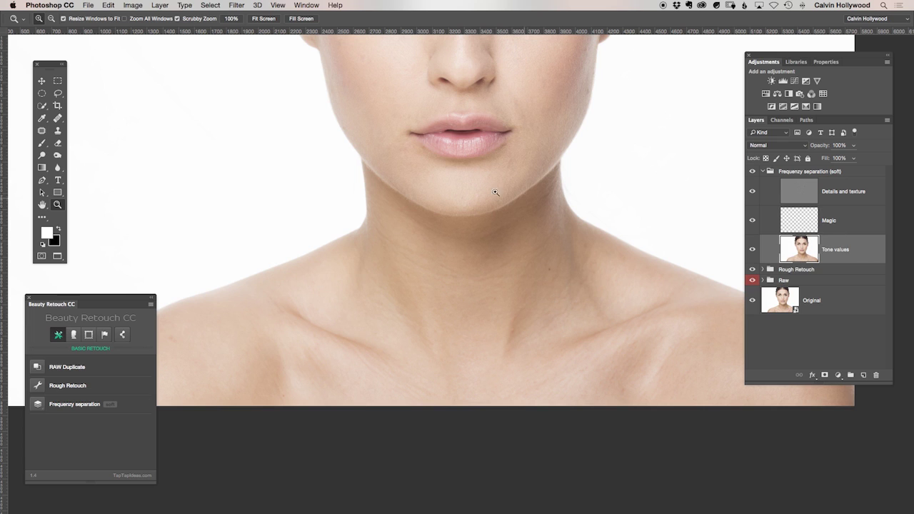
pyautogui.click(792, 229)
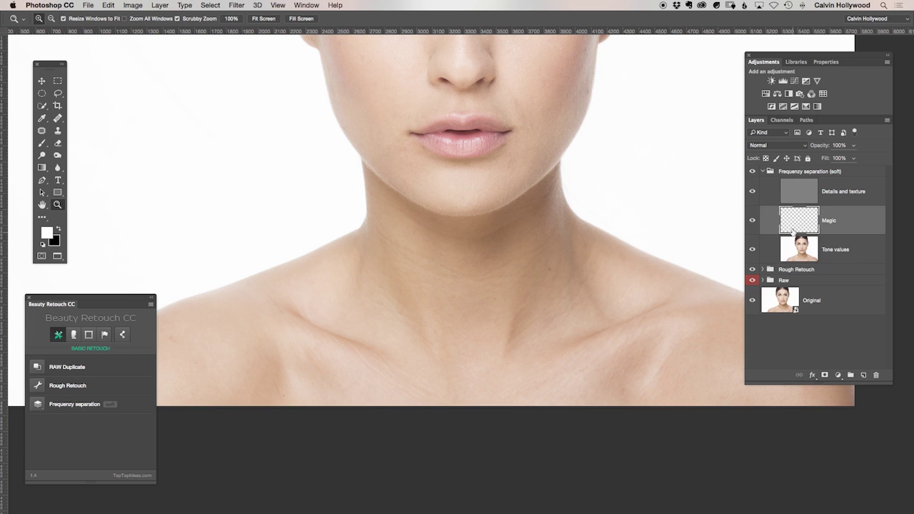
pyautogui.click(40, 143)
pyautogui.moveTo(170, 20); pyautogui.dragTo(167, 25)
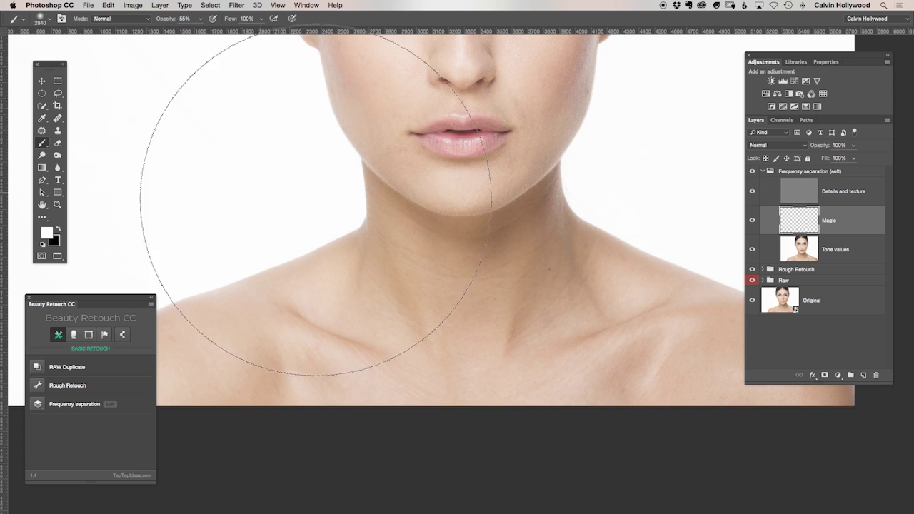
pyautogui.rightClick(494, 320)
pyautogui.moveTo(575, 303); pyautogui.dragTo(568, 303)
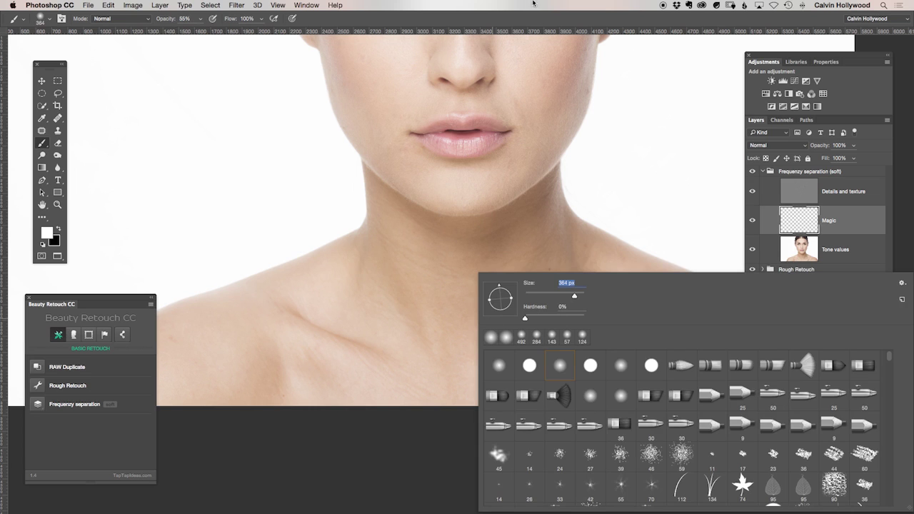
# - Paint sampled skin tone over the collarbone and upper chest on the Magic layer with the 55% opacity brush
pyautogui.press('Return')
pyautogui.moveTo(469, 142)
pyautogui.mouseDown()
pyautogui.moveTo(377, 436)
pyautogui.moveTo(368, 493)
pyautogui.moveTo(369, 464)
pyautogui.mouseUp()
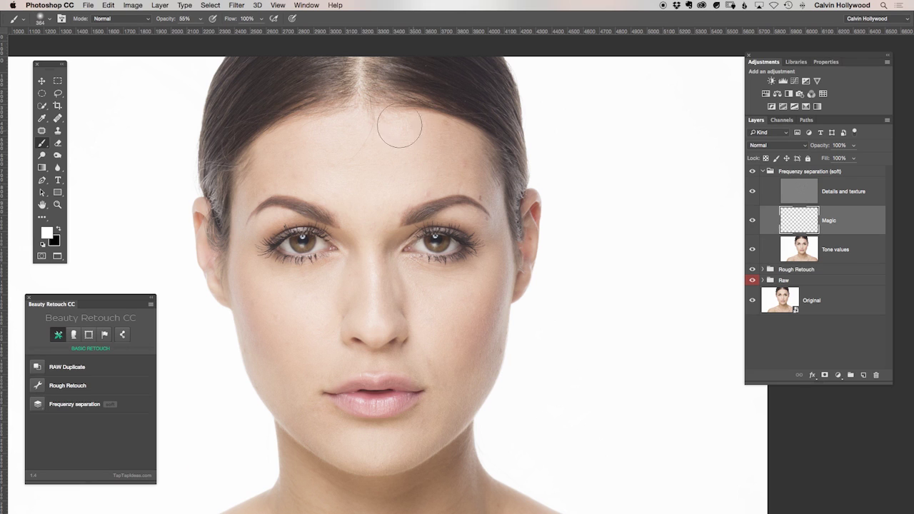
pyautogui.moveTo(425, 396)
pyautogui.mouseDown()
pyautogui.moveTo(440, 106)
pyautogui.moveTo(431, 86)
pyautogui.moveTo(469, 210)
pyautogui.moveTo(604, 116)
pyautogui.mouseUp()
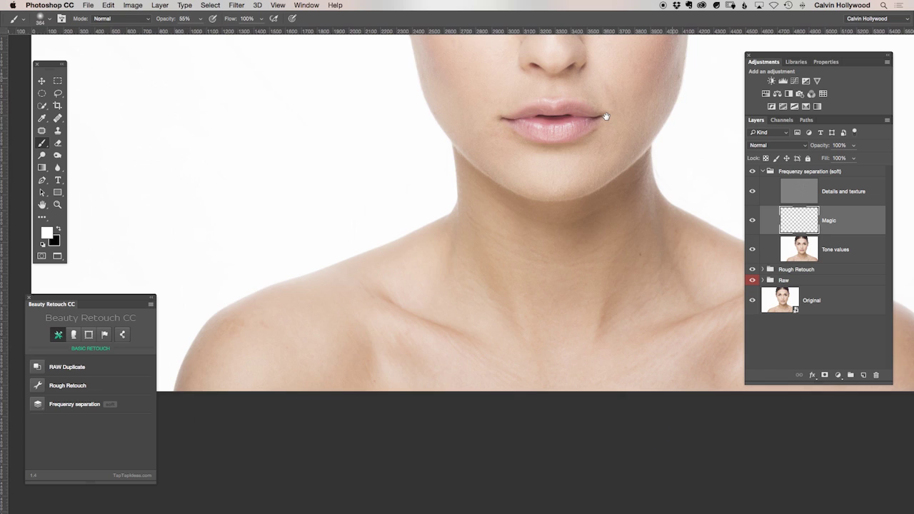
pyautogui.keyDown('alt'); pyautogui.click(356, 335); pyautogui.keyUp('alt')
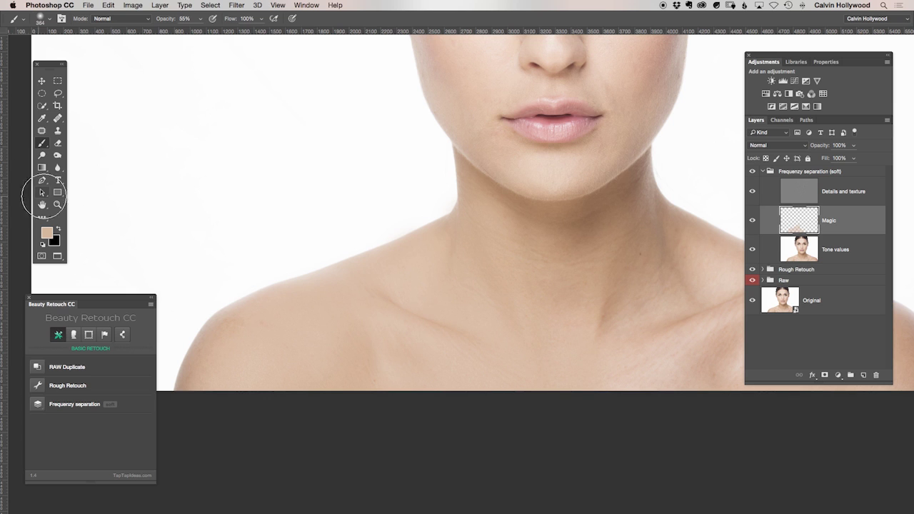
# - Examine the painted collarbone skin close up, comparing it with the Magic layer hidden and shown
pyautogui.click(57, 206)
pyautogui.moveTo(408, 367); pyautogui.dragTo(516, 359)
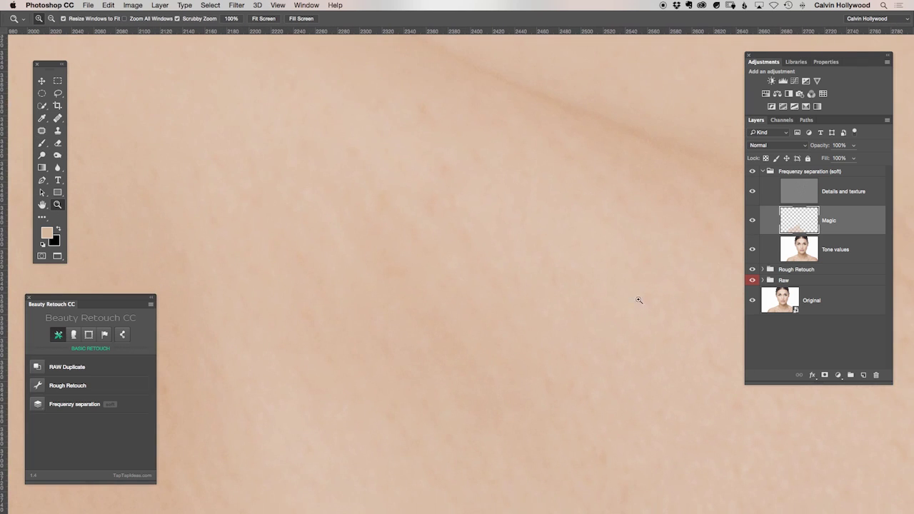
pyautogui.click(751, 220)
pyautogui.click(752, 220)
pyautogui.click(752, 220)
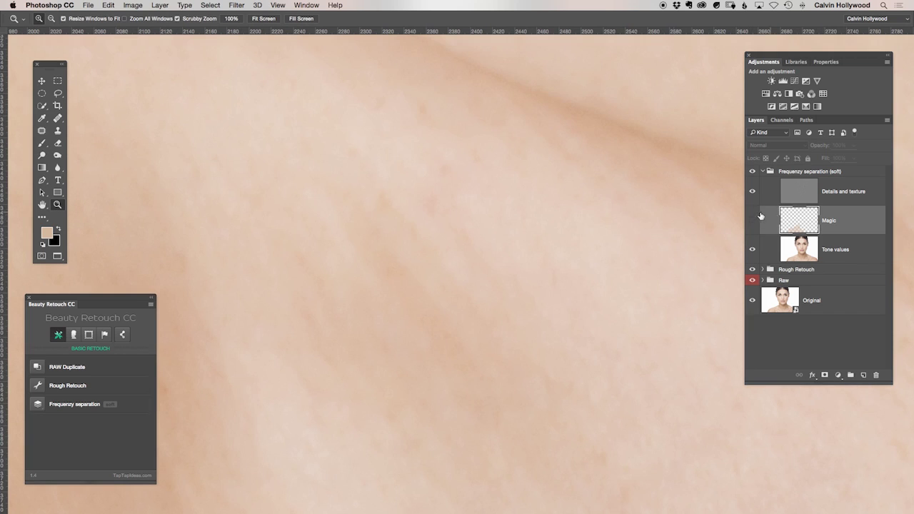
pyautogui.keyDown('alt'); pyautogui.click(465, 265); pyautogui.keyUp('alt')
pyautogui.keyDown('alt'); pyautogui.click(469, 257); pyautogui.keyUp('alt')
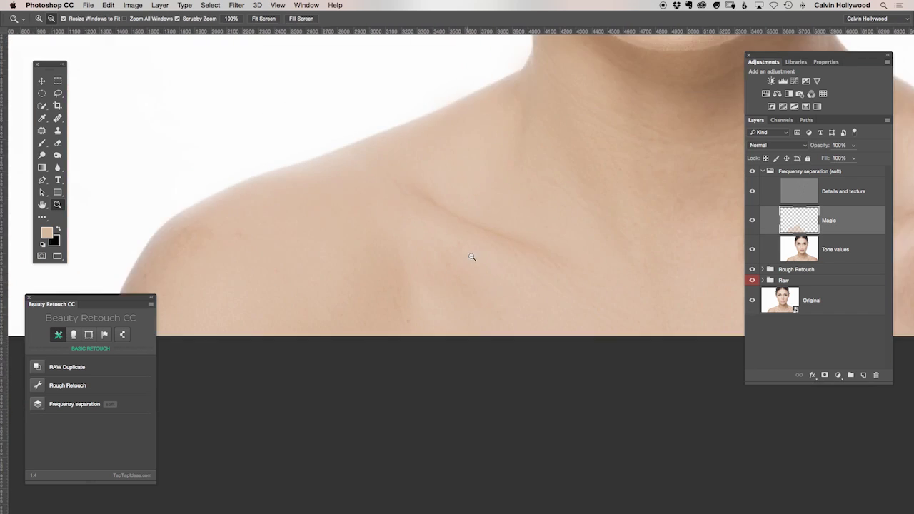
pyautogui.keyDown('alt'); pyautogui.click(494, 242); pyautogui.keyUp('alt')
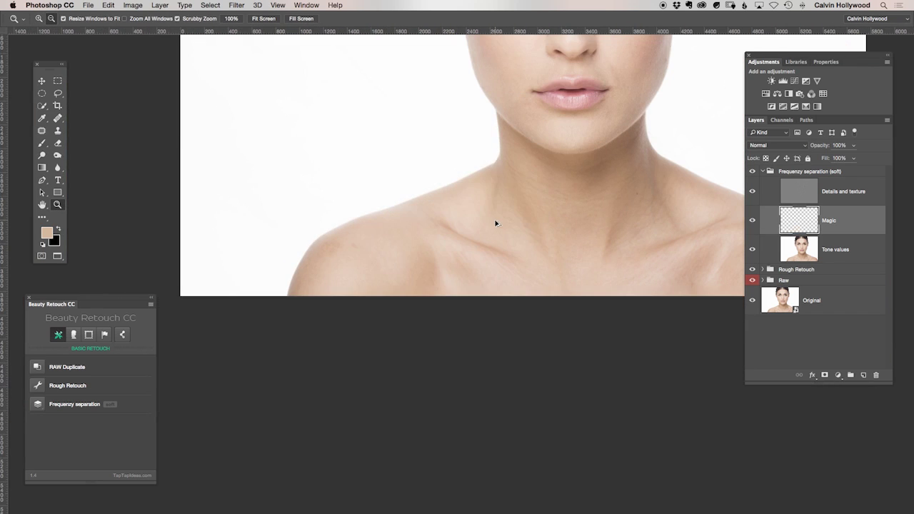
# - Set the Brush to 17% opacity and paint sampled skin tones over the shoulder and neck on the Magic layer
pyautogui.click(594, 206)
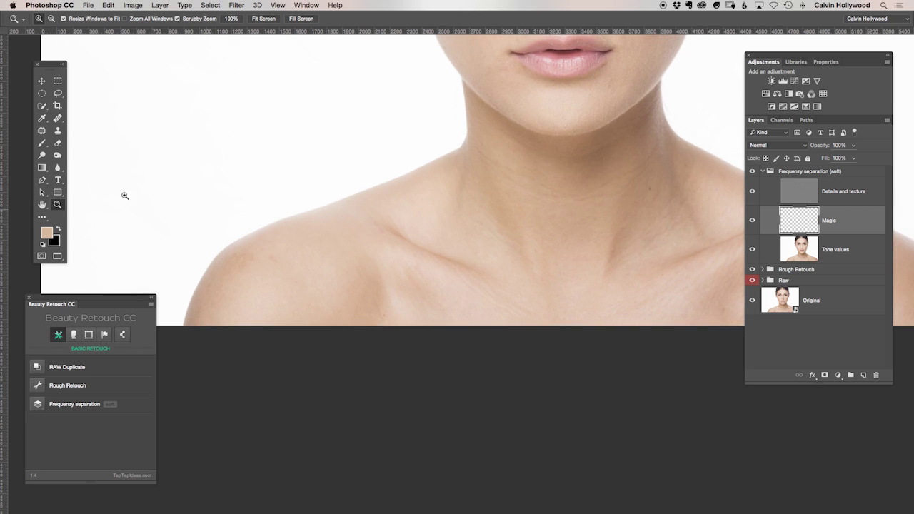
pyautogui.click(44, 145)
pyautogui.moveTo(171, 19)
pyautogui.mouseDown()
pyautogui.moveTo(152, 28)
pyautogui.moveTo(162, 22)
pyautogui.mouseUp()
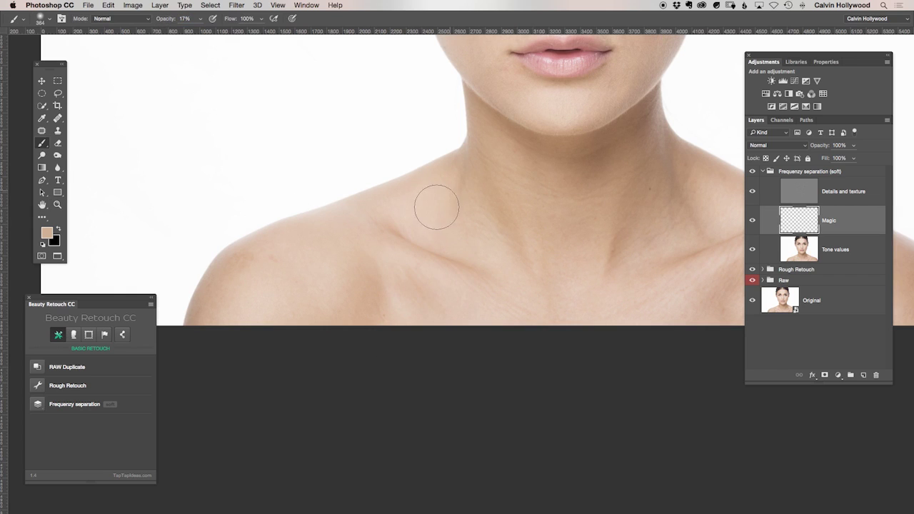
pyautogui.keyDown('alt'); pyautogui.click(323, 265); pyautogui.keyUp('alt')
pyautogui.keyDown('alt'); pyautogui.click(528, 222); pyautogui.keyUp('alt')
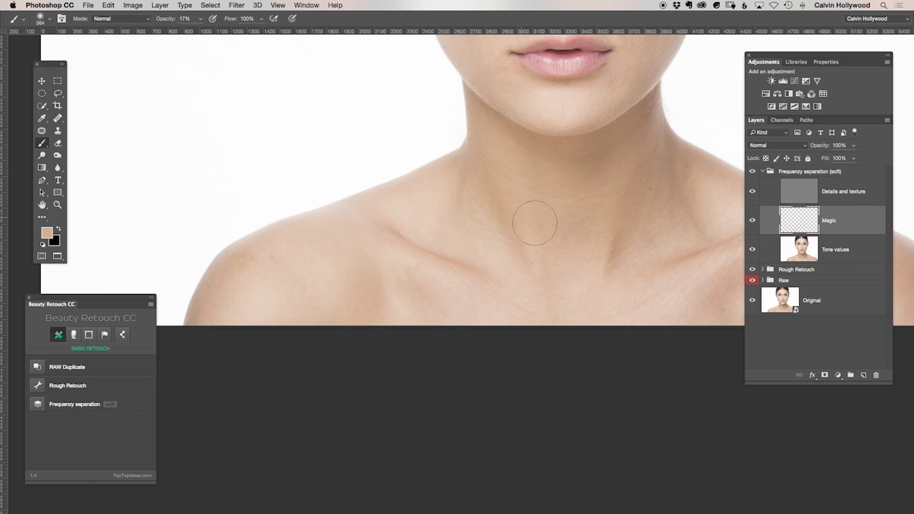
# - Compare the neck and shoulders with the Magic layer hidden and shown
pyautogui.click(752, 220)
pyautogui.click(752, 220)
pyautogui.click(752, 220)
pyautogui.click(752, 221)
# - Reduce the Brush to 84 px and paint sampled skin tones under both eyes and around the nose bridge on the Magic layer
pyautogui.moveTo(637, 232)
pyautogui.mouseDown()
pyautogui.moveTo(380, 245)
pyautogui.moveTo(408, 288)
pyautogui.moveTo(423, 409)
pyautogui.mouseUp()
pyautogui.scroll(5, 433, 219)
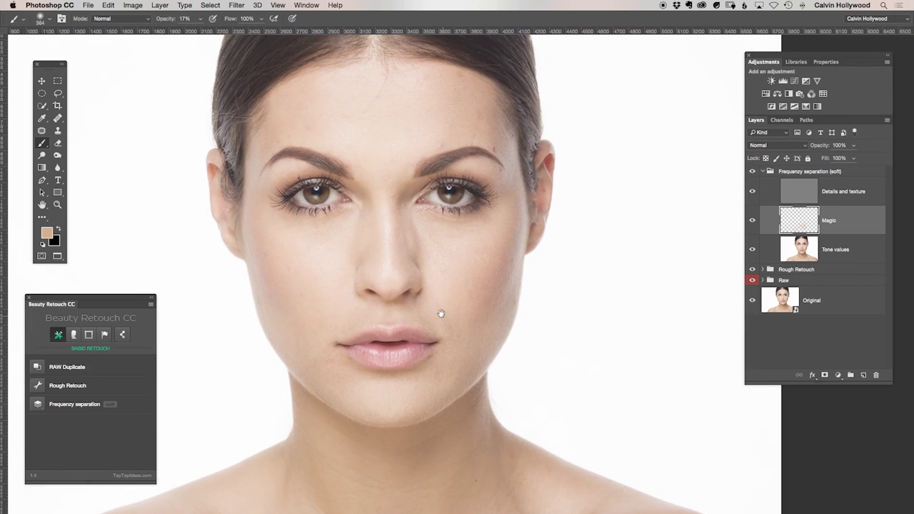
pyautogui.click(57, 204)
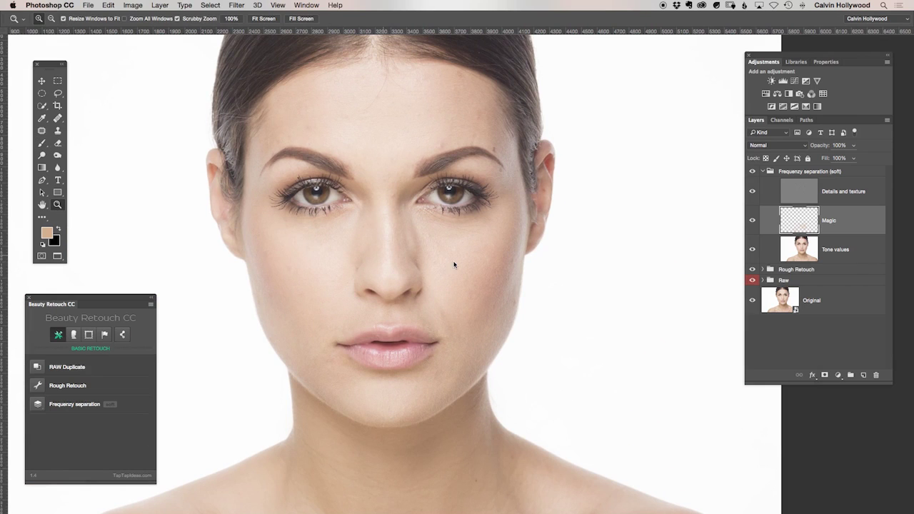
pyautogui.click(406, 227)
pyautogui.click(411, 236)
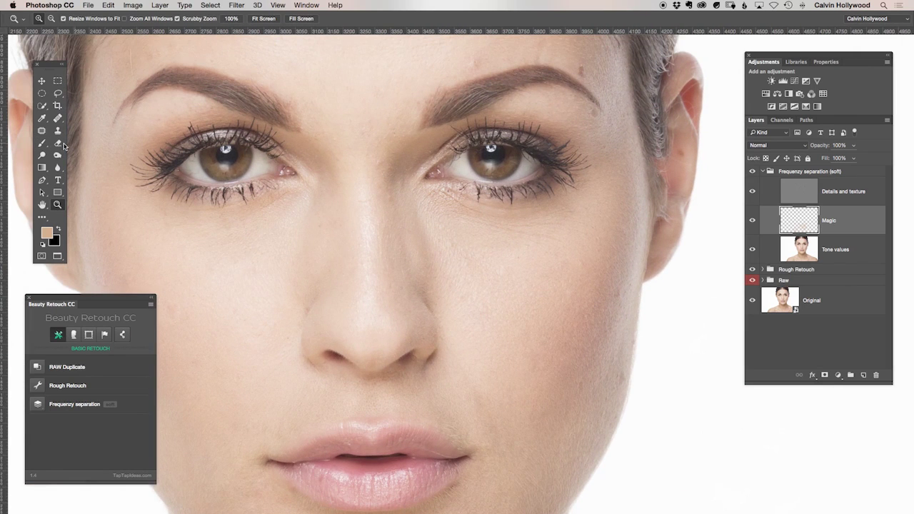
pyautogui.press('b')
pyautogui.rightClick(374, 247)
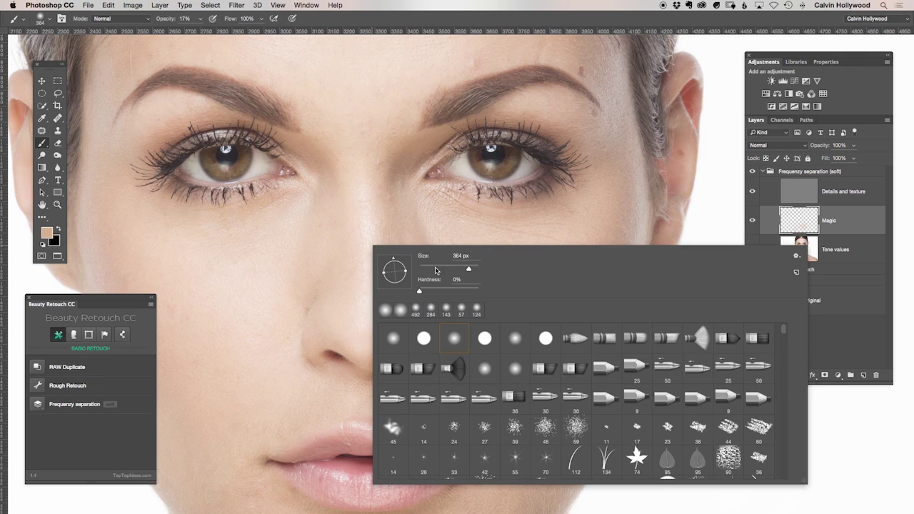
pyautogui.keyDown('alt'); pyautogui.click(296, 208); pyautogui.keyUp('alt')
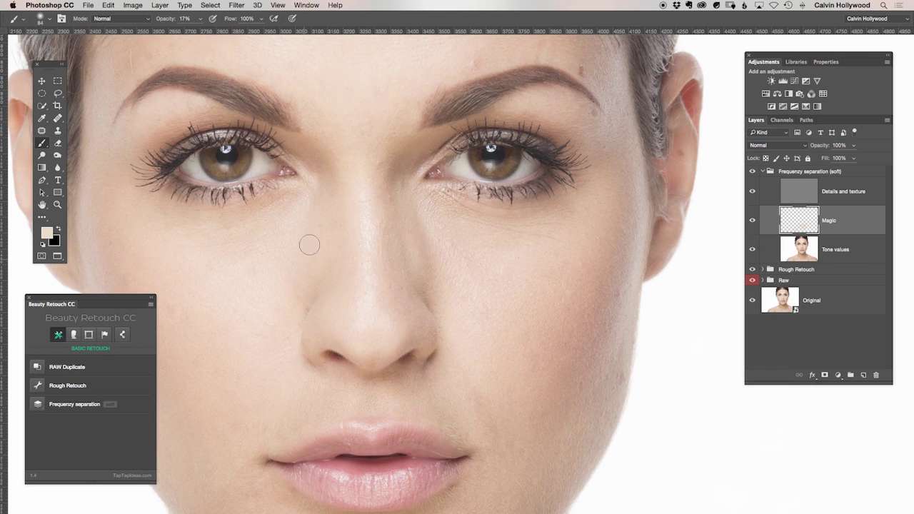
pyautogui.keyDown('alt'); pyautogui.click(438, 236); pyautogui.keyUp('alt')
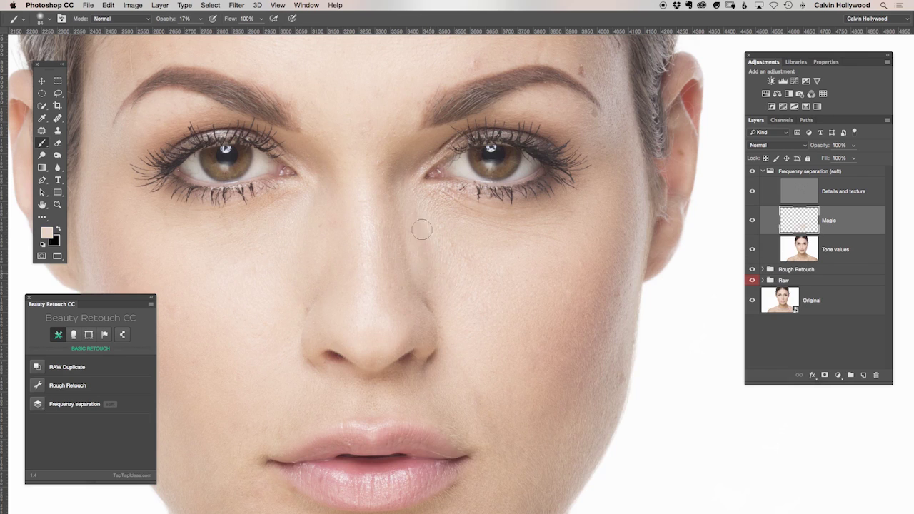
pyautogui.keyDown('alt'); pyautogui.click(391, 170); pyautogui.keyUp('alt')
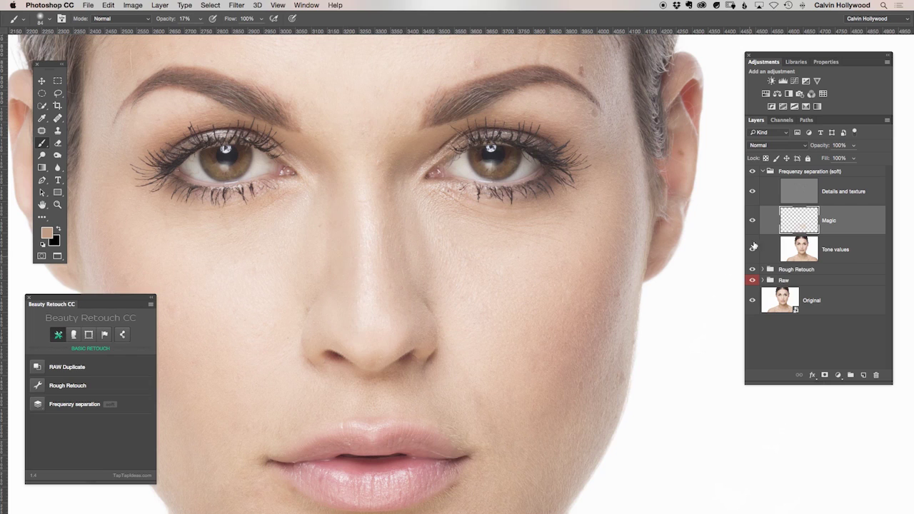
# - Compare the eye and nose area with the Magic layer hidden and shown
pyautogui.click(752, 220)
pyautogui.click(751, 222)
pyautogui.click(752, 220)
pyautogui.click(752, 220)
pyautogui.click(752, 221)
pyautogui.click(752, 221)
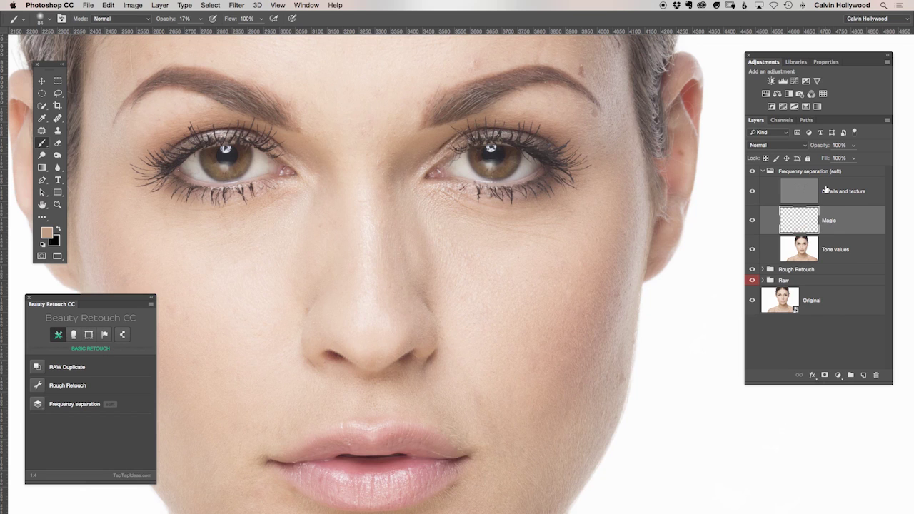
# - Heal the forehead blemishes and stray hair on the Details and texture layer with the Healing Brush
pyautogui.click(58, 205)
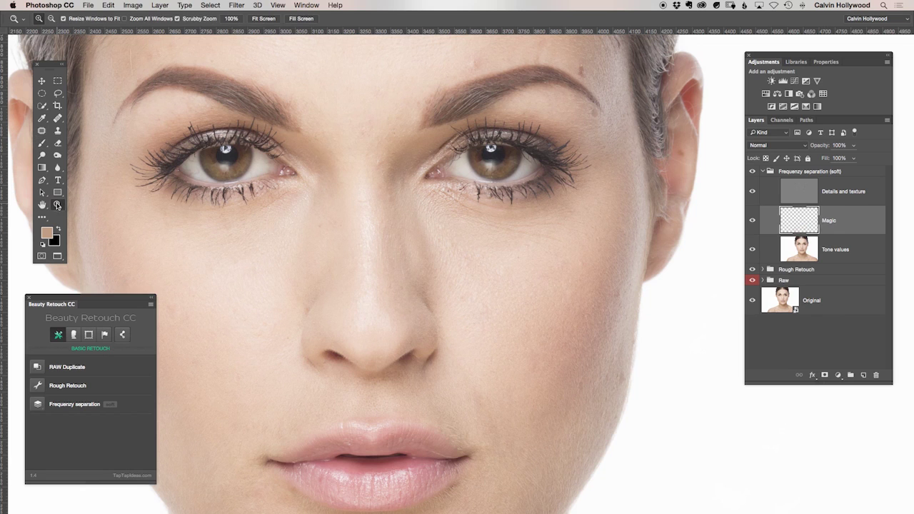
pyautogui.keyDown('alt'); pyautogui.click(365, 241); pyautogui.keyUp('alt')
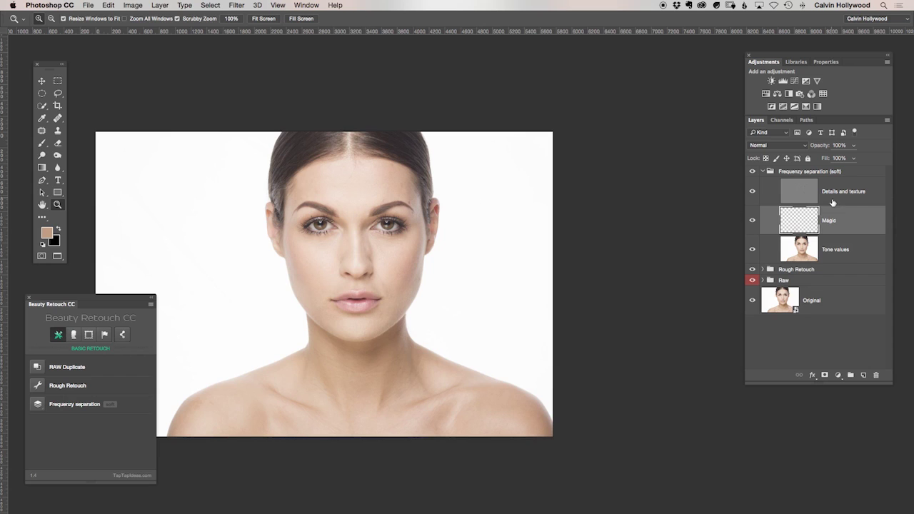
pyautogui.click(798, 192)
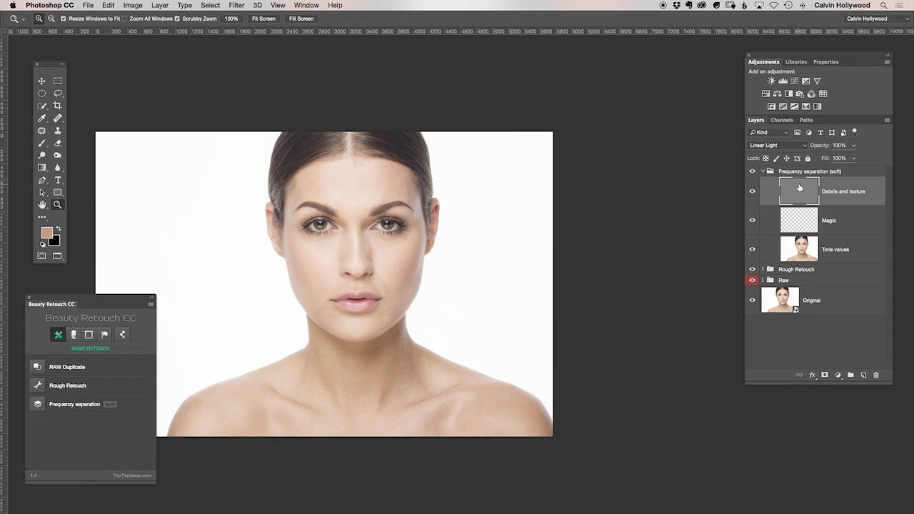
pyautogui.moveTo(348, 269); pyautogui.dragTo(369, 241)
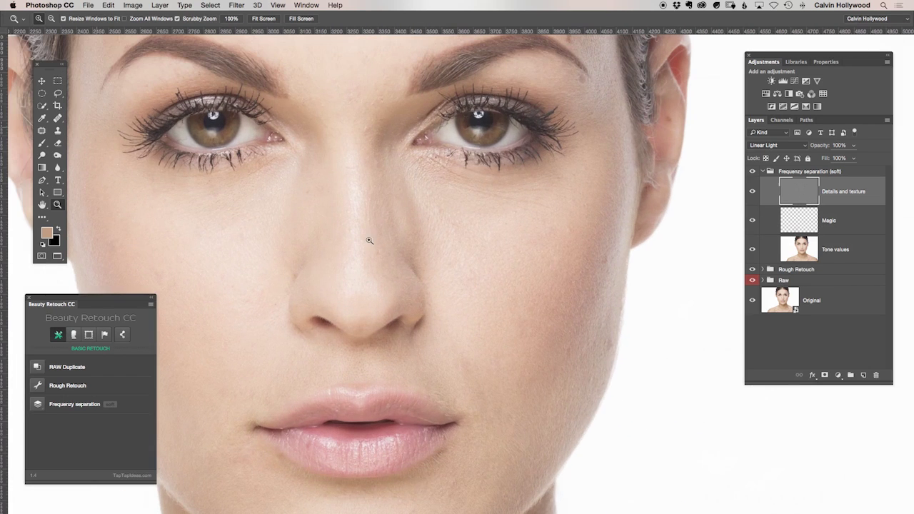
pyautogui.scroll(5, 414, 218)
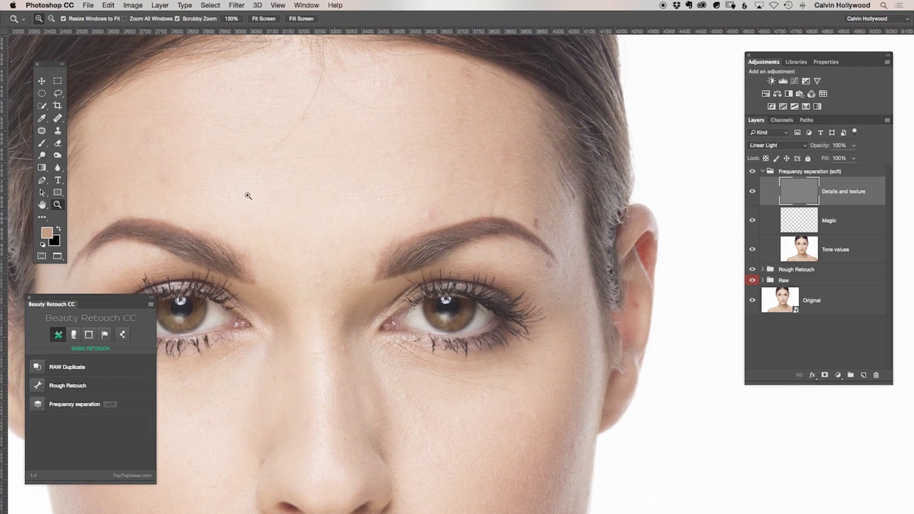
pyautogui.click(57, 117)
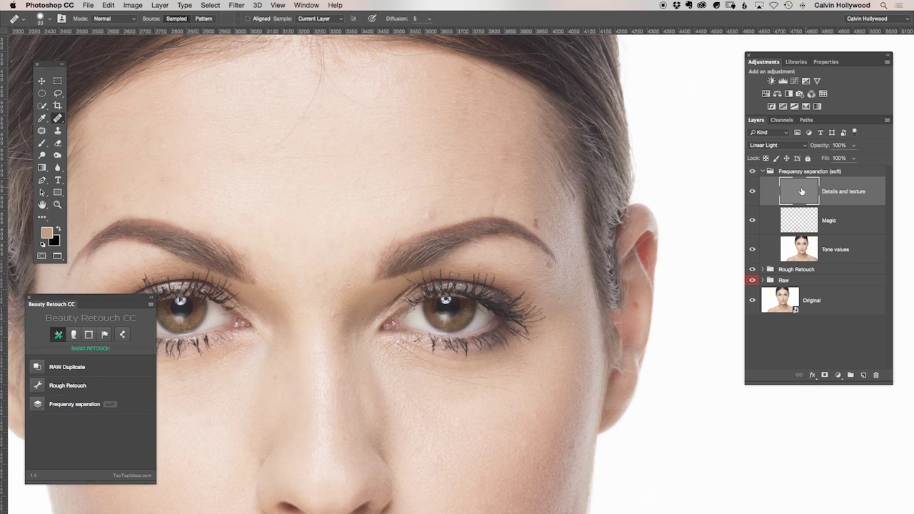
pyautogui.click(527, 161)
pyautogui.keyDown('alt'); pyautogui.click(452, 187); pyautogui.keyUp('alt')
# - Heal the reddish spot above the eyebrow on the Tone values layer, and return to the Details and texture layer
pyautogui.click(798, 249)
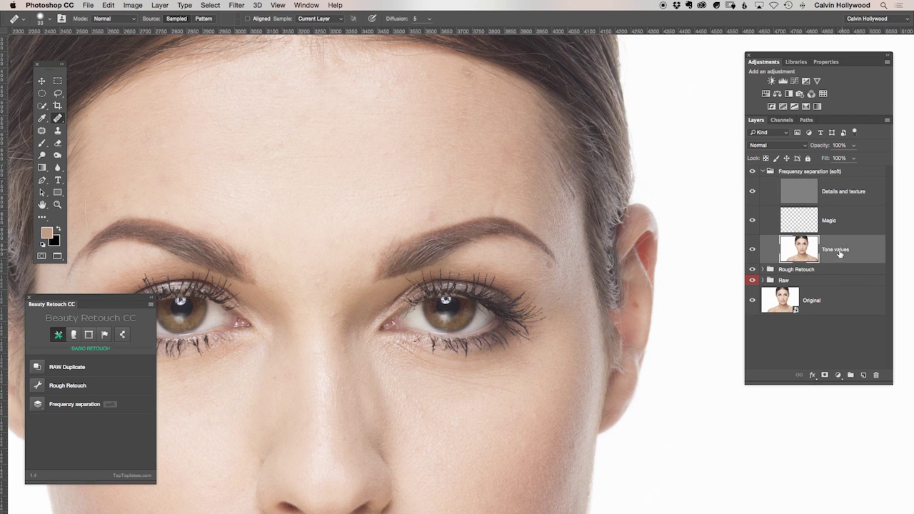
pyautogui.click(432, 214)
pyautogui.click(783, 193)
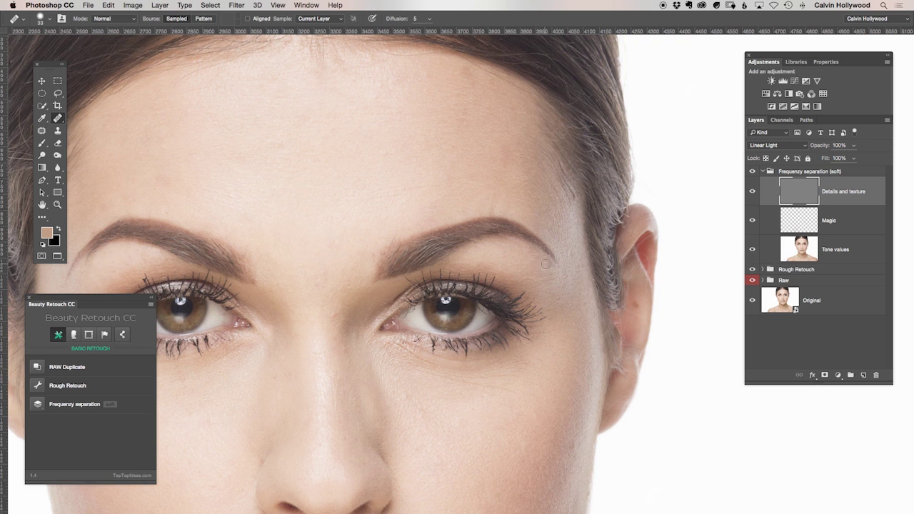
# - Show only the Tone values layer, with the whole face in view
pyautogui.moveTo(367, 425); pyautogui.dragTo(387, 149)
pyautogui.click(58, 205)
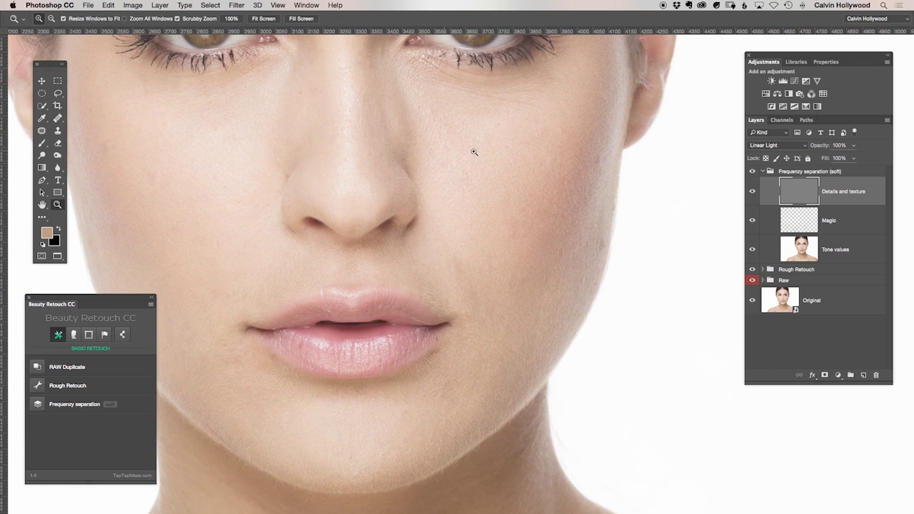
pyautogui.keyDown('alt'); pyautogui.click(474, 149); pyautogui.keyUp('alt')
pyautogui.moveTo(455, 170); pyautogui.dragTo(431, 271)
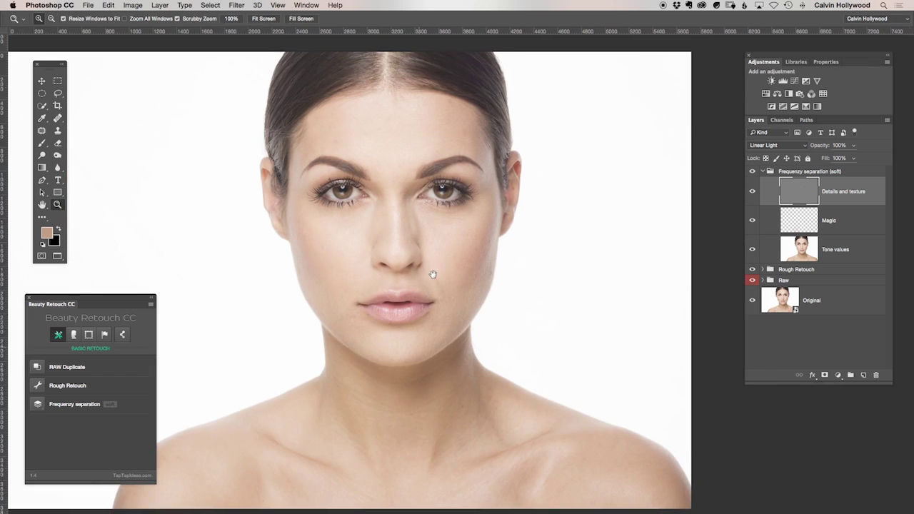
pyautogui.click(427, 265)
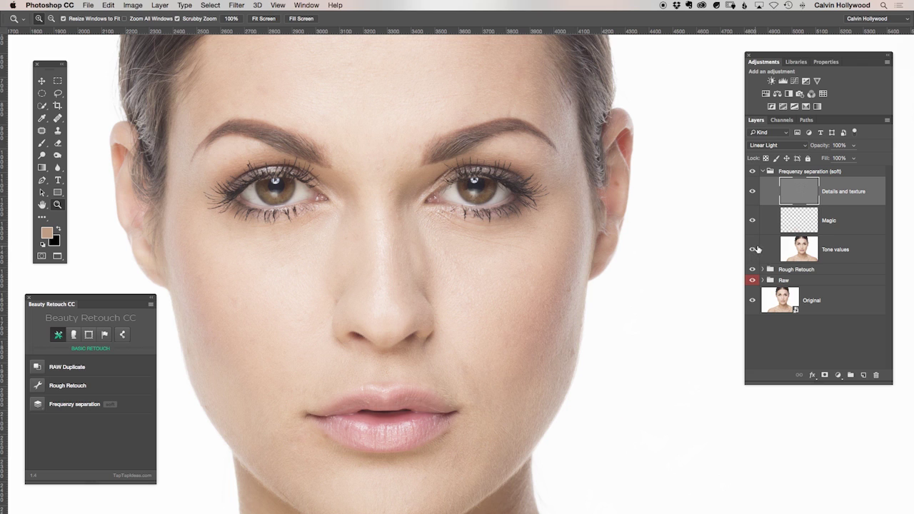
pyautogui.keyDown('alt'); pyautogui.click(753, 249); pyautogui.keyUp('alt')
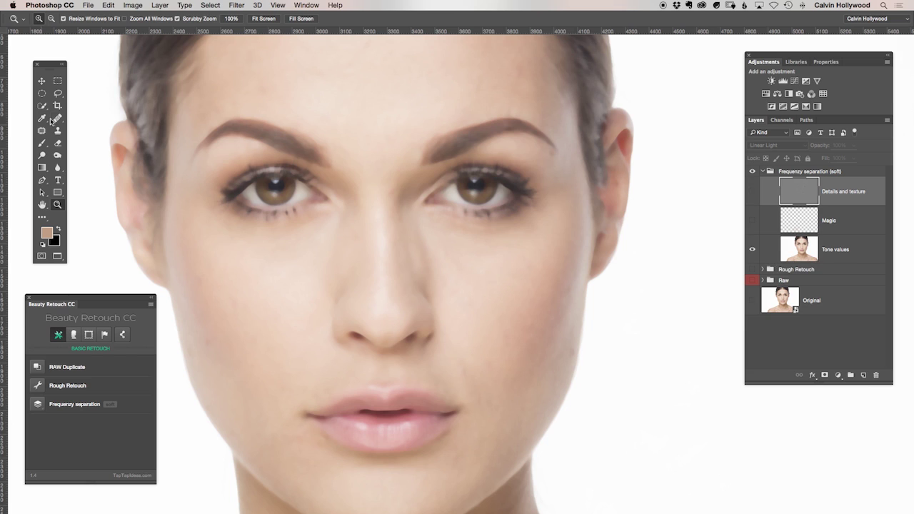
# - On the Tone values layer, lasso the nose bridge and both upper cheeks with a 10 px feather
pyautogui.click(58, 93)
pyautogui.click(801, 258)
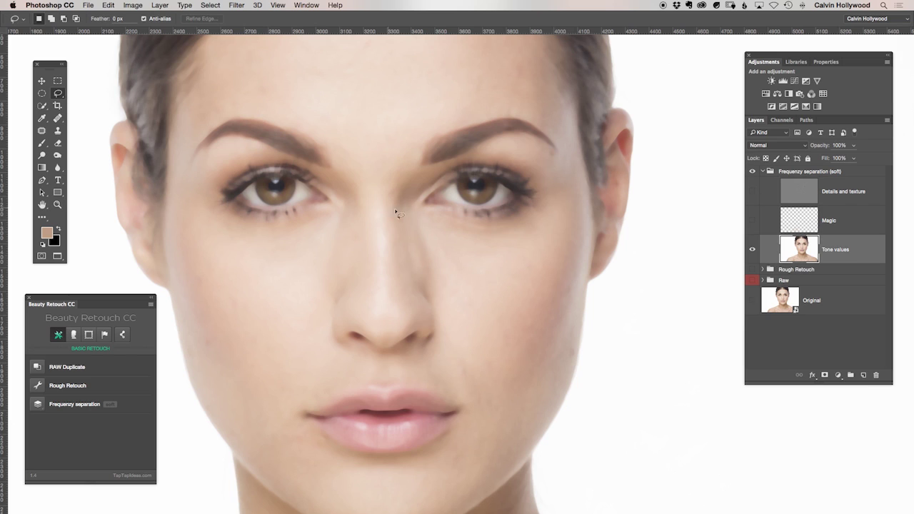
pyautogui.moveTo(353, 211)
pyautogui.mouseDown()
pyautogui.moveTo(274, 263)
pyautogui.moveTo(360, 290)
pyautogui.moveTo(487, 250)
pyautogui.mouseUp()
pyautogui.click(116, 19)
pyautogui.write('10')
pyautogui.moveTo(510, 242)
pyautogui.mouseDown()
pyautogui.moveTo(382, 192)
pyautogui.moveTo(347, 203)
pyautogui.moveTo(279, 251)
pyautogui.moveTo(264, 306)
pyautogui.moveTo(389, 291)
pyautogui.moveTo(447, 305)
pyautogui.moveTo(528, 275)
pyautogui.mouseUp()
pyautogui.click(236, 6)
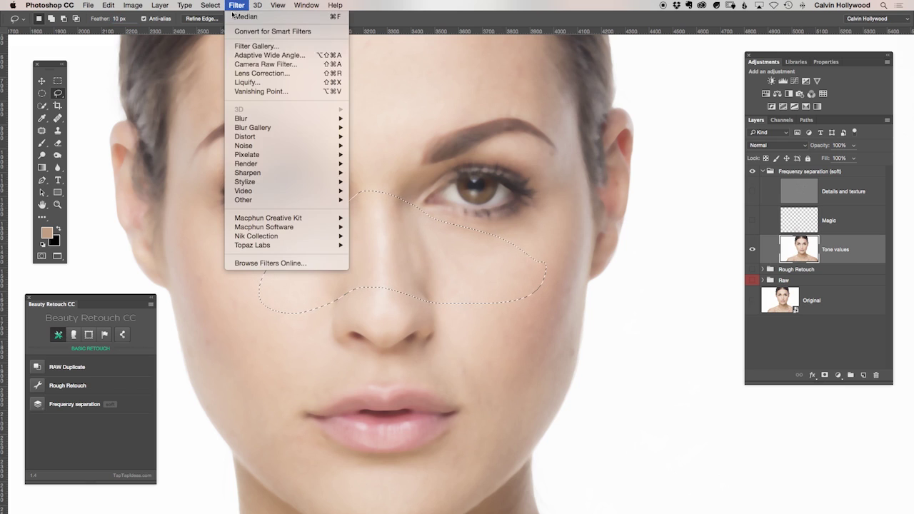
pyautogui.moveTo(246, 118)
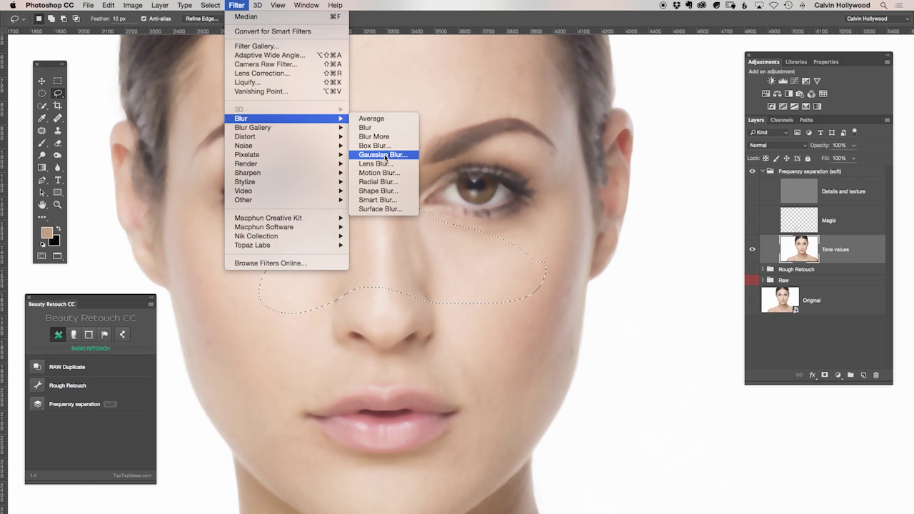
pyautogui.click(386, 157)
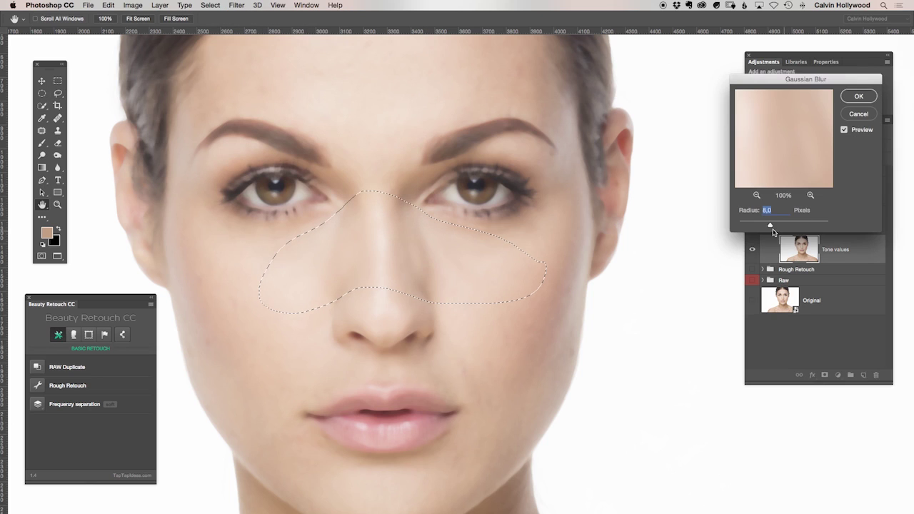
pyautogui.moveTo(770, 225); pyautogui.dragTo(779, 227)
pyautogui.moveTo(777, 226); pyautogui.dragTo(783, 227)
pyautogui.click(844, 130)
pyautogui.click(844, 130)
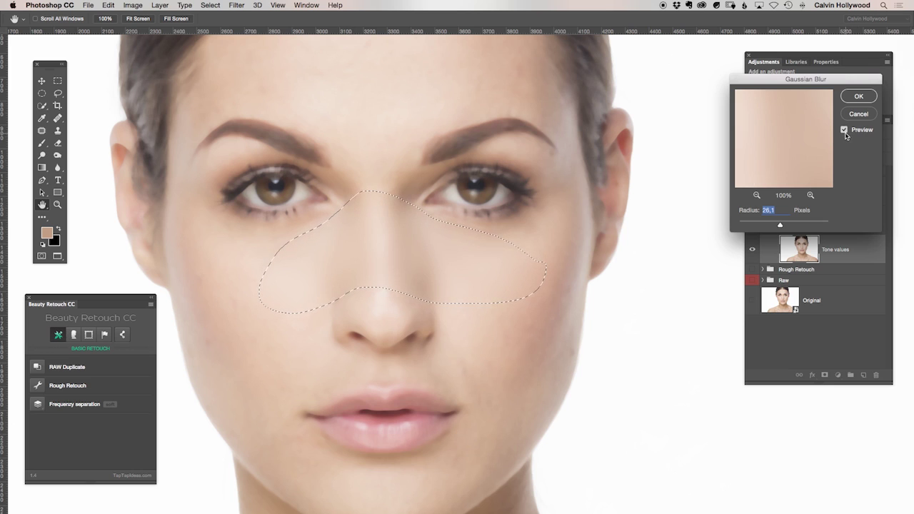
pyautogui.click(858, 113)
# - Make the Magic, Details and texture, Rough Retouch, Raw and Original layers visible along with Tone values
pyautogui.click(752, 220)
pyautogui.click(753, 191)
pyautogui.moveTo(751, 270); pyautogui.dragTo(752, 303)
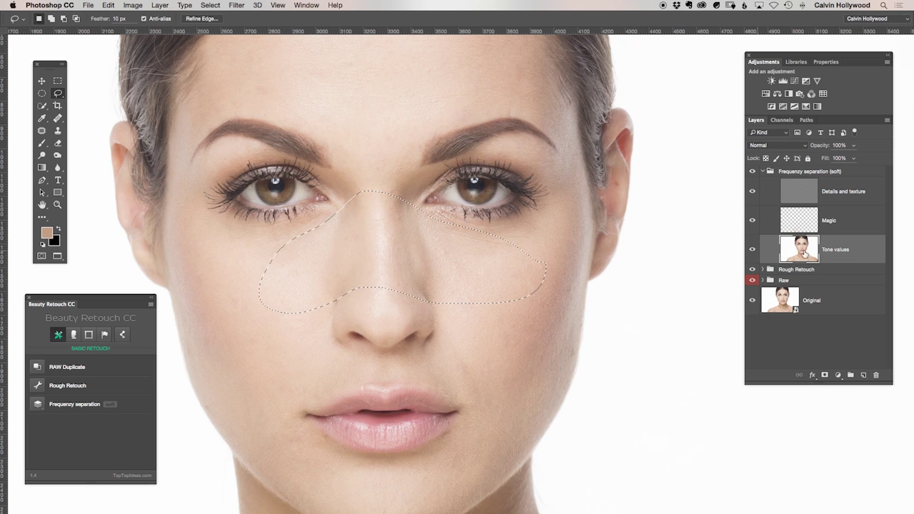
# - Apply a 15 px Gaussian Blur to the selected nose bridge and cheeks on the Tone values layer, and deselect
pyautogui.click(237, 5)
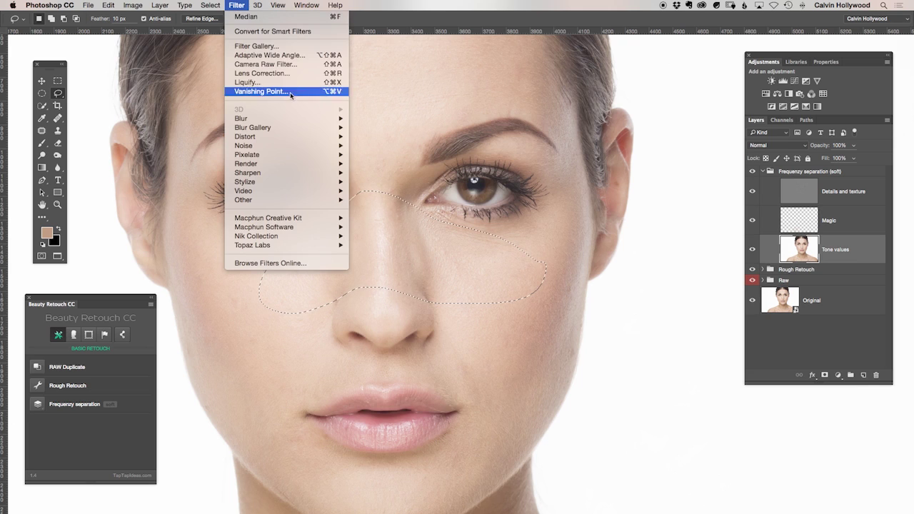
pyautogui.moveTo(243, 118)
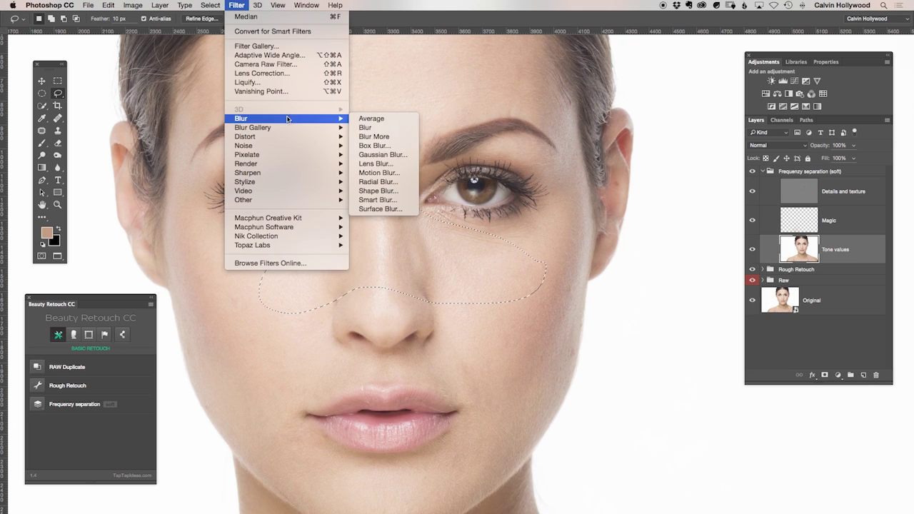
pyautogui.click(383, 155)
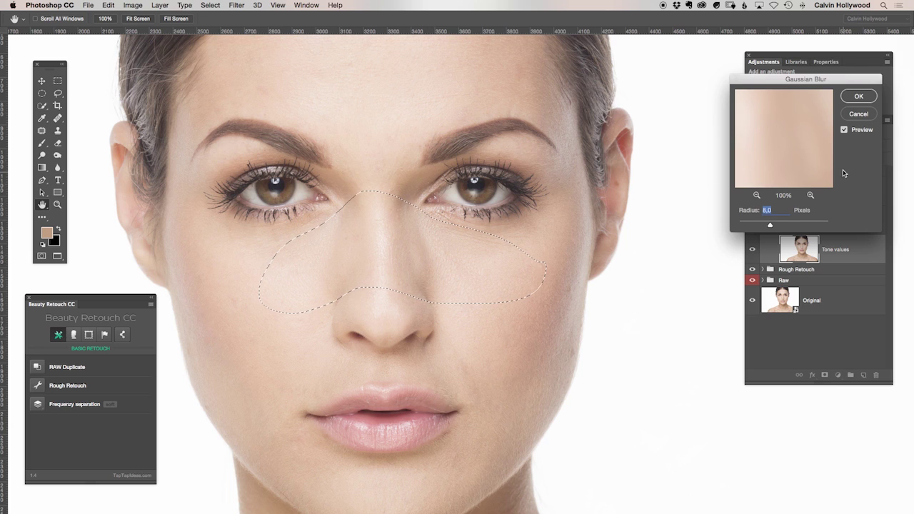
pyautogui.moveTo(771, 226); pyautogui.dragTo(775, 230)
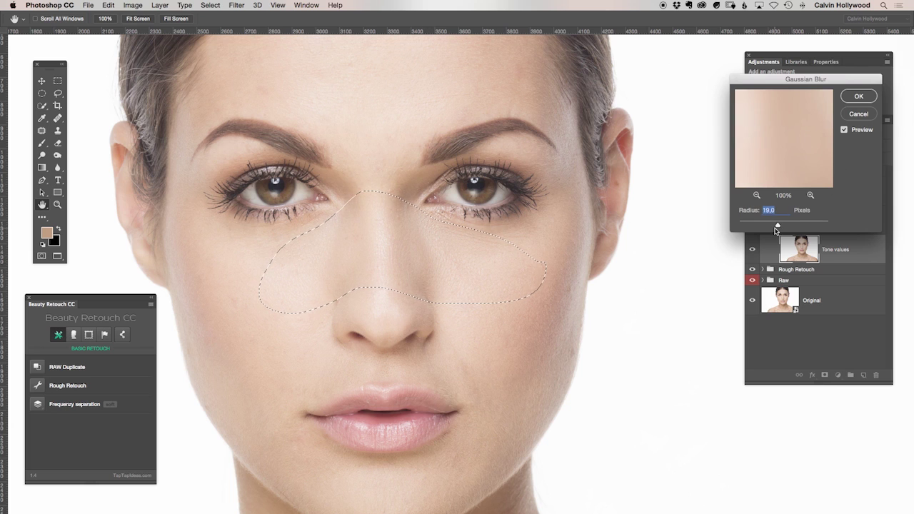
pyautogui.click(844, 131)
pyautogui.click(843, 132)
pyautogui.write('15')
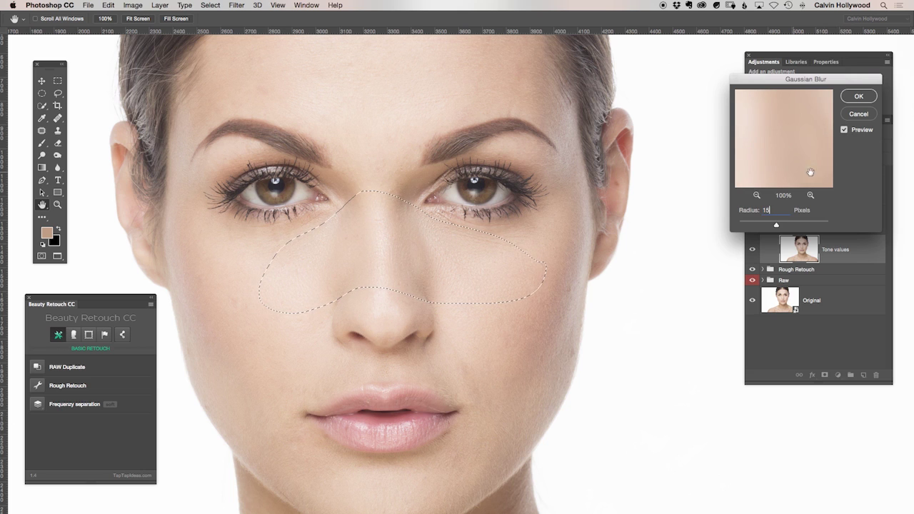
pyautogui.click(850, 98)
pyautogui.press('super+d')
# - Lasso the side of the neck and the collarbone with a 10 px feather, and check the area with only Tone values shown
pyautogui.moveTo(459, 383); pyautogui.dragTo(436, 61)
pyautogui.moveTo(427, 331); pyautogui.dragTo(481, 292)
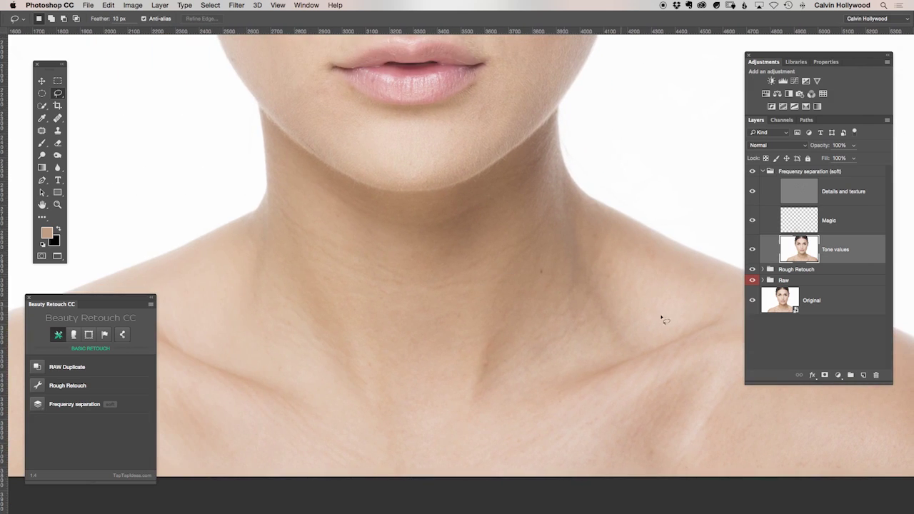
pyautogui.moveTo(437, 392)
pyautogui.mouseDown()
pyautogui.moveTo(487, 436)
pyautogui.moveTo(597, 458)
pyautogui.moveTo(704, 447)
pyautogui.moveTo(778, 405)
pyautogui.moveTo(785, 340)
pyautogui.moveTo(751, 276)
pyautogui.mouseUp()
pyautogui.moveTo(778, 56); pyautogui.dragTo(811, 50)
pyautogui.keyDown('alt'); pyautogui.click(785, 244); pyautogui.keyUp('alt')
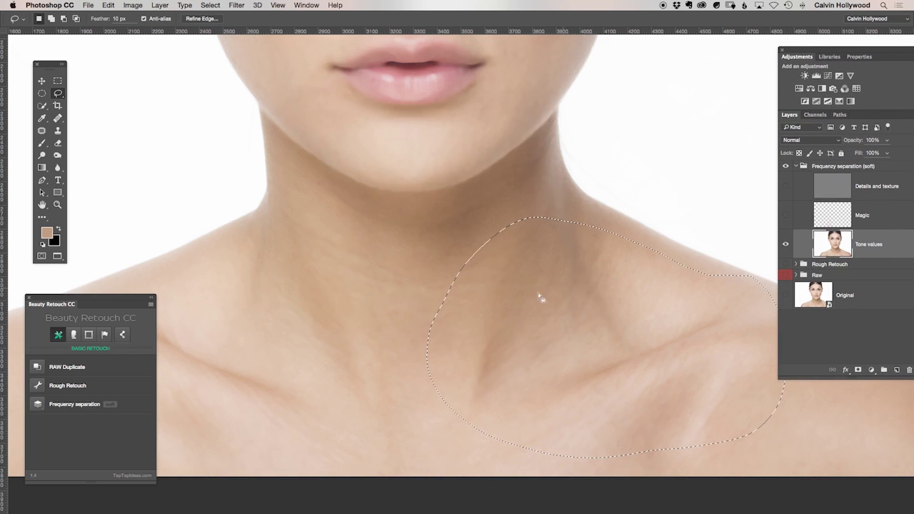
pyautogui.keyDown('alt'); pyautogui.click(785, 245); pyautogui.keyUp('alt')
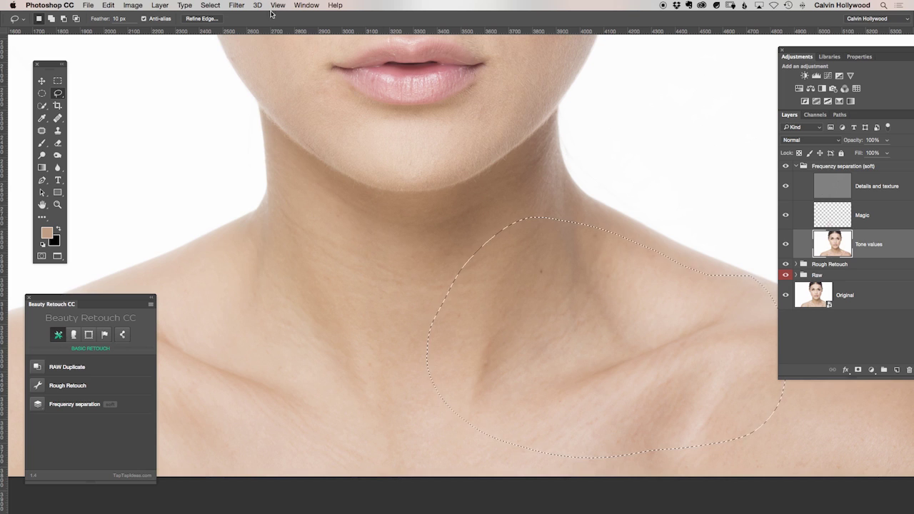
pyautogui.click(236, 5)
pyautogui.moveTo(336, 119)
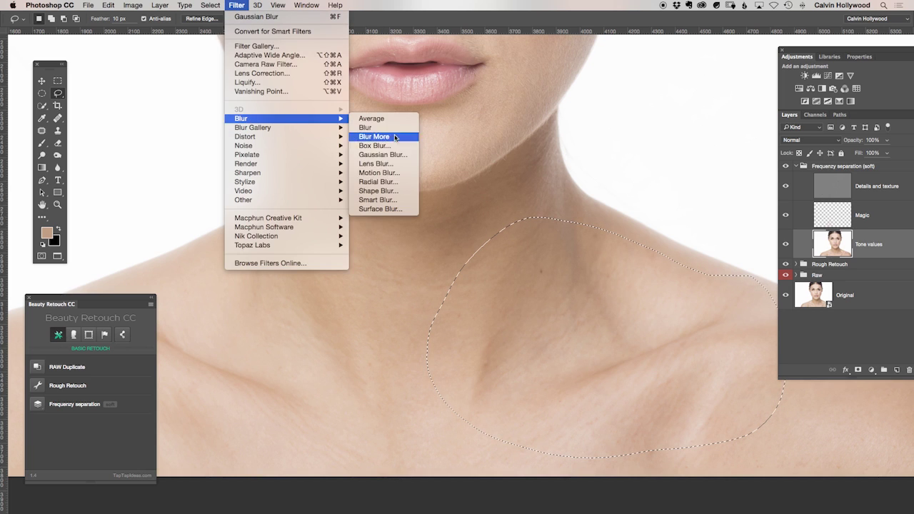
pyautogui.click(383, 154)
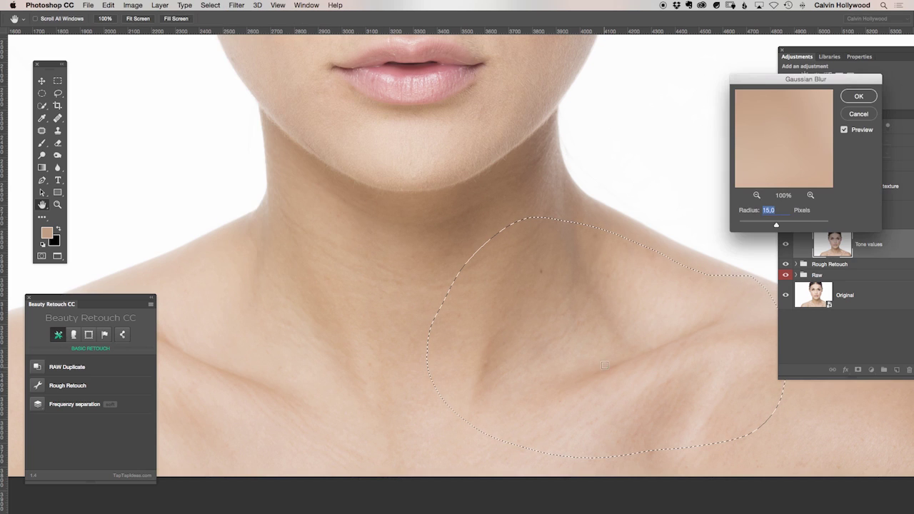
pyautogui.write('1')
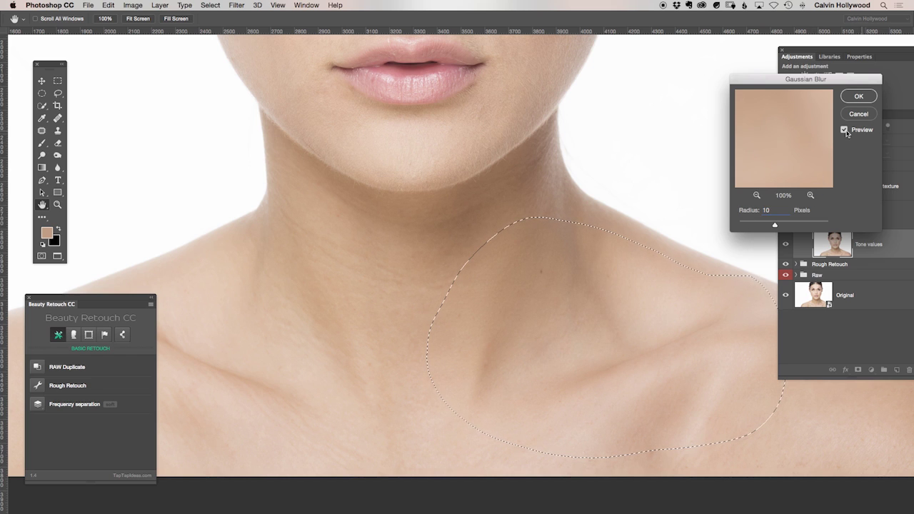
pyautogui.click(845, 130)
pyautogui.click(843, 132)
pyautogui.click(857, 116)
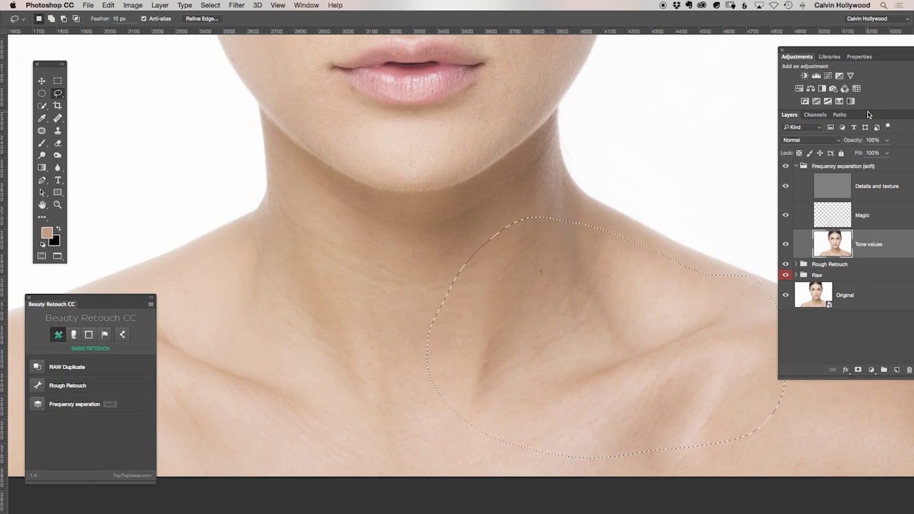
# - Bring the whole portrait into view
pyautogui.click(57, 204)
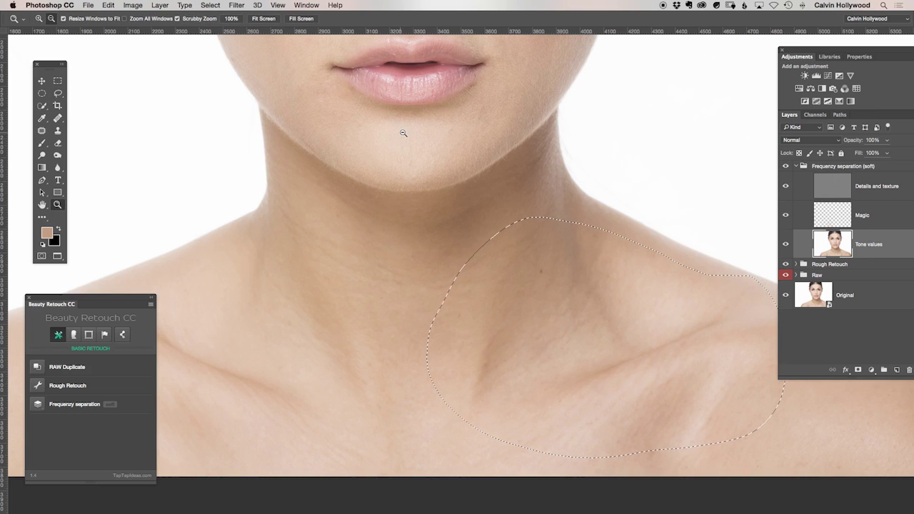
pyautogui.keyDown('alt'); pyautogui.click(402, 134); pyautogui.keyUp('alt')
pyautogui.keyDown('alt'); pyautogui.click(406, 135); pyautogui.keyUp('alt')
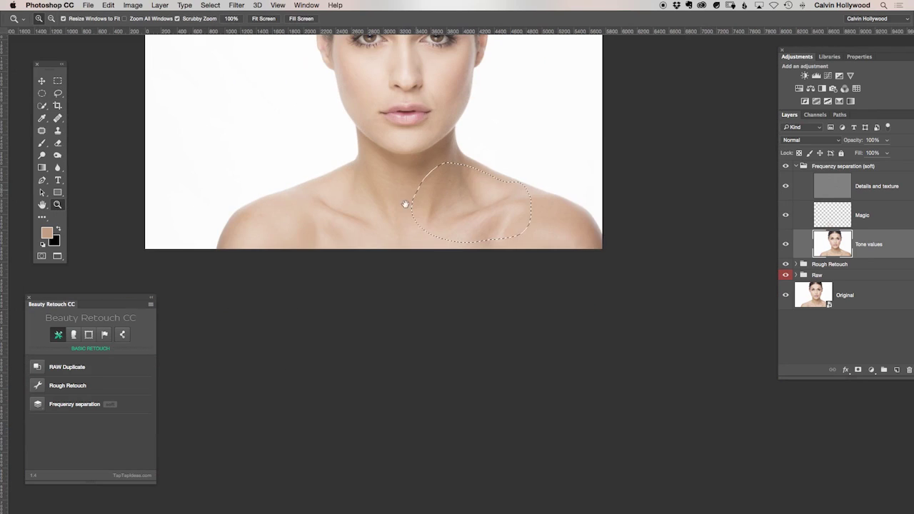
pyautogui.moveTo(406, 204); pyautogui.dragTo(417, 257)
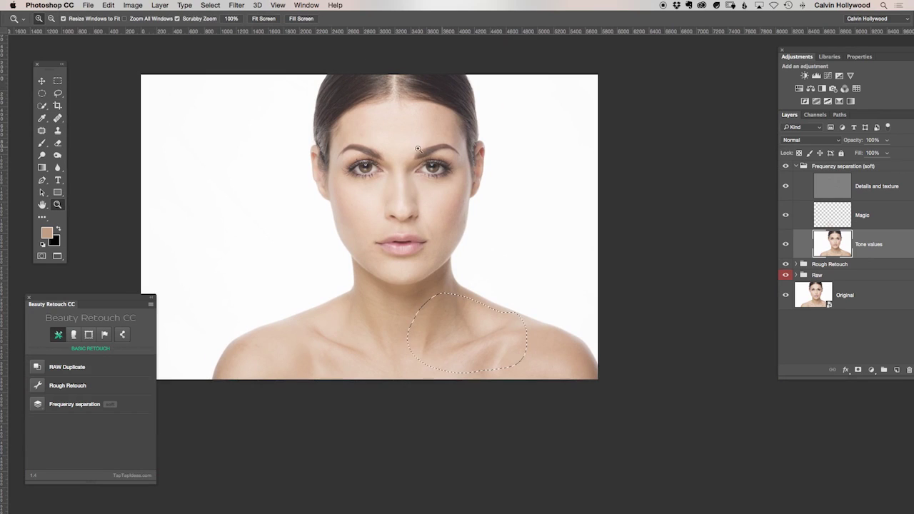